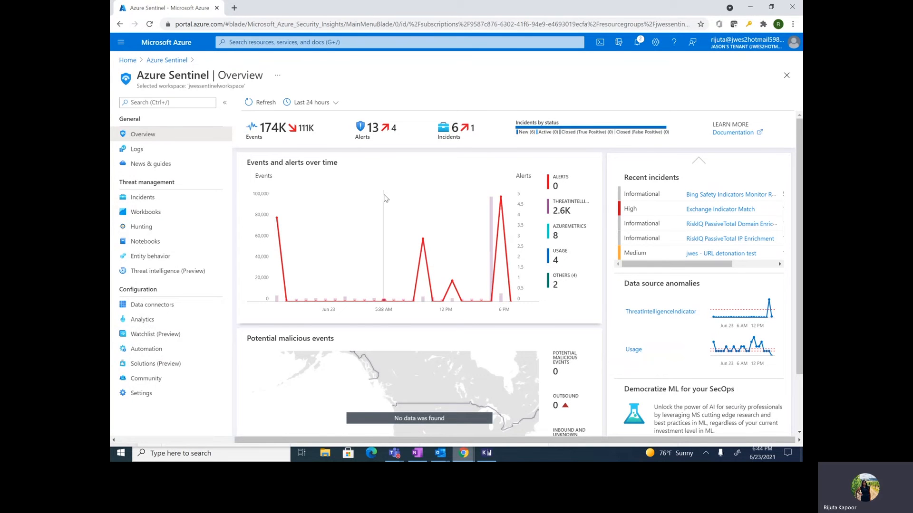
# Open the workspace's Data connectors page, which lists 116 connectors with 6 connected
pyautogui.click(173, 306)
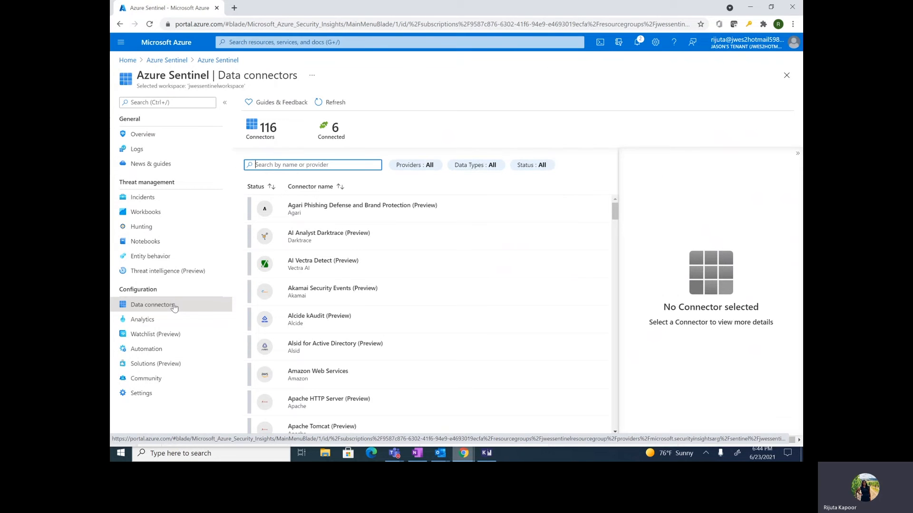
# Search connectors for 'tax' and open the Threat intelligence - TAXII (Preview) connector page
pyautogui.rightClick(174, 307)
pyautogui.click(361, 164)
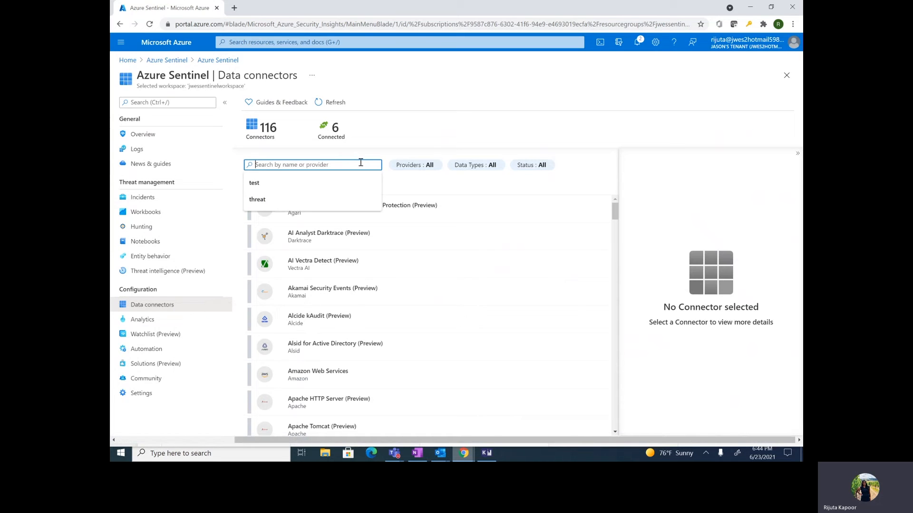
pyautogui.write('taxii')
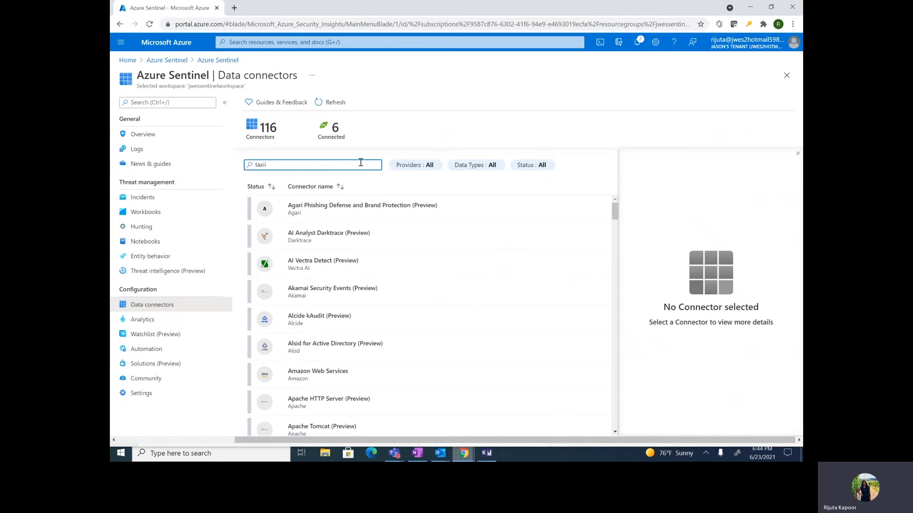
pyautogui.click(362, 203)
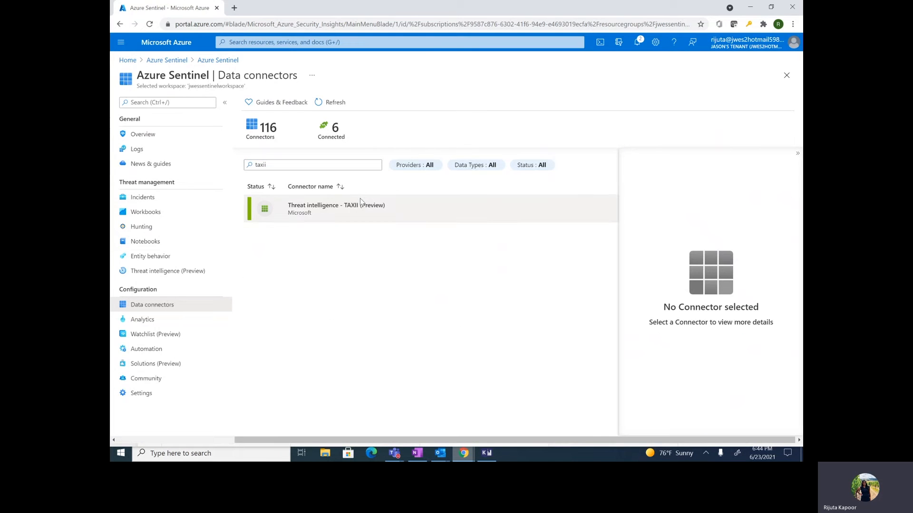
pyautogui.click(682, 426)
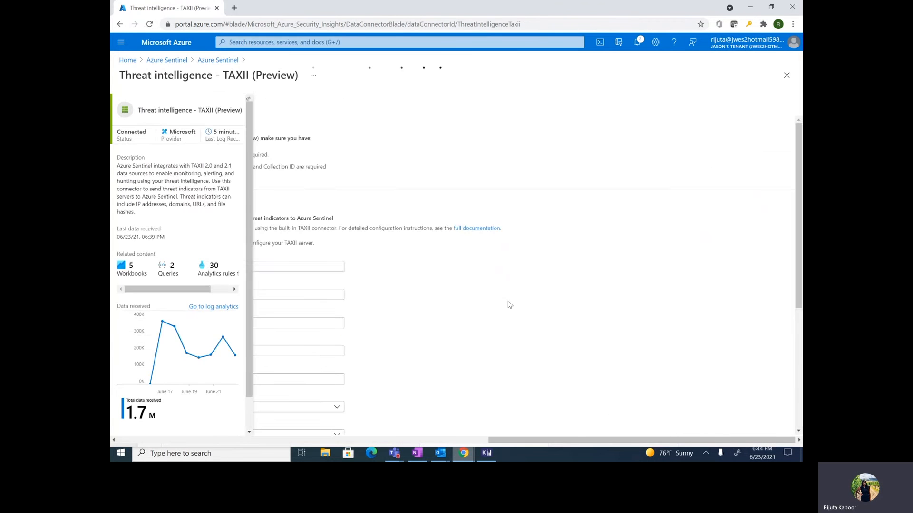
pyautogui.scroll(-1, 507, 301)
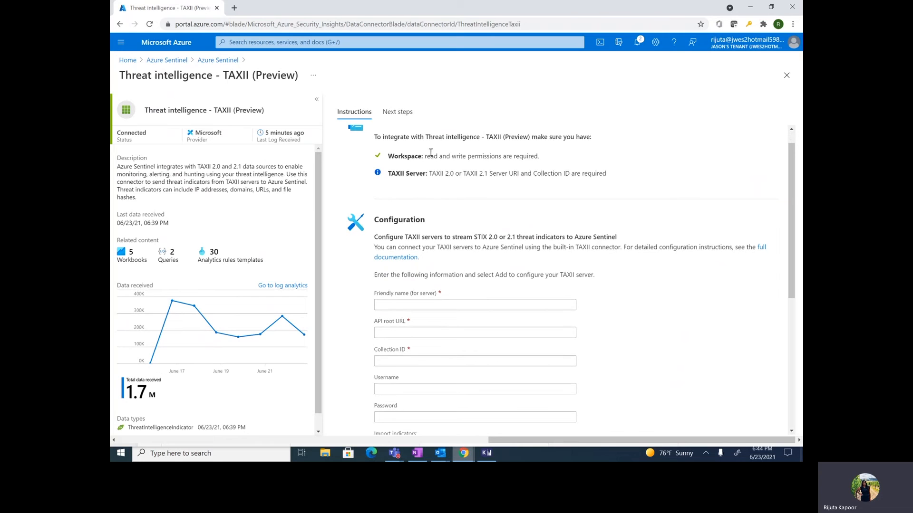
pyautogui.moveTo(424, 156); pyautogui.dragTo(544, 156)
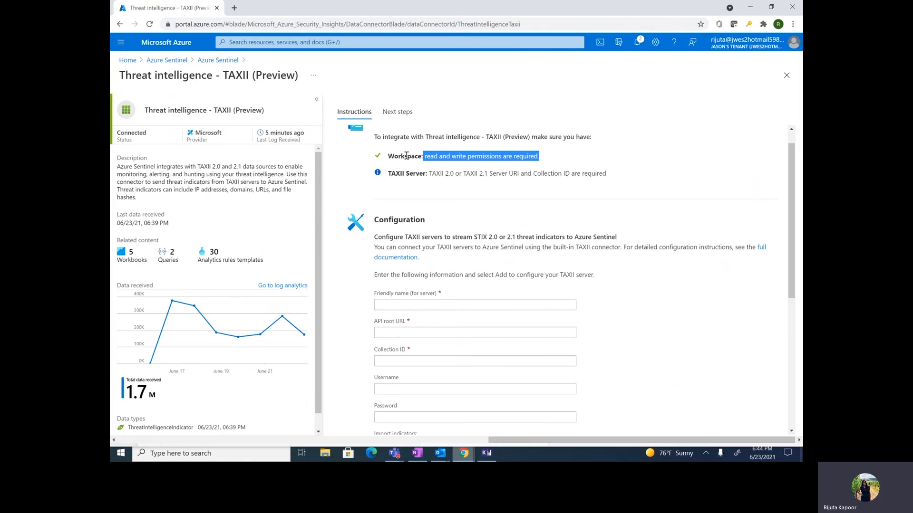
pyautogui.scroll(-1, 458, 221)
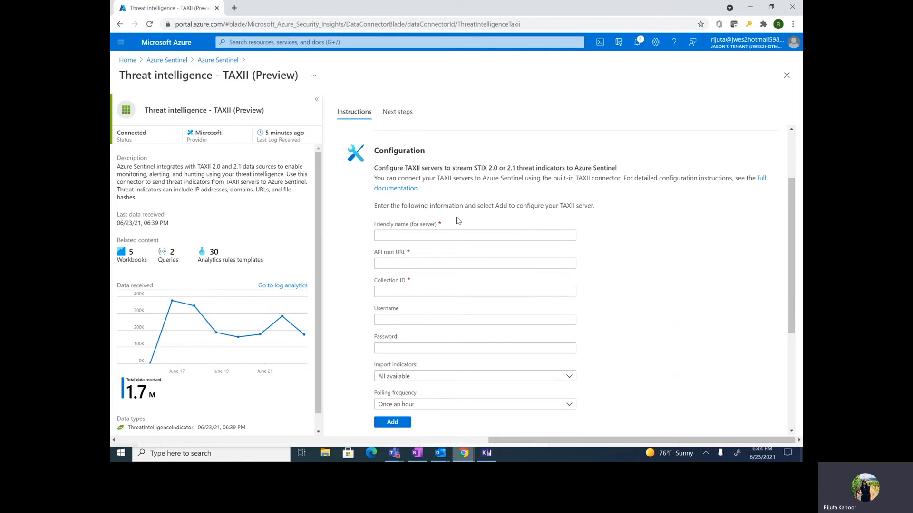
pyautogui.click(459, 235)
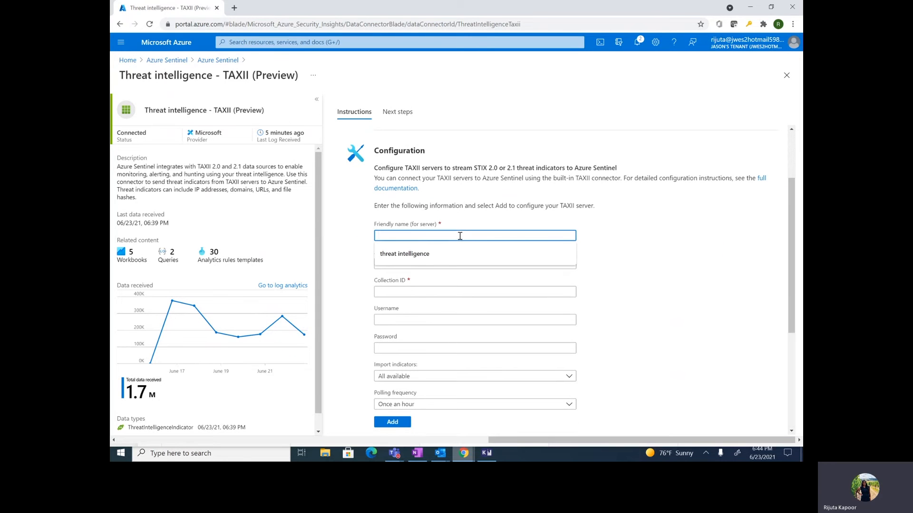
pyautogui.scroll(-1, 459, 236)
pyautogui.scroll(-2, 646, 156)
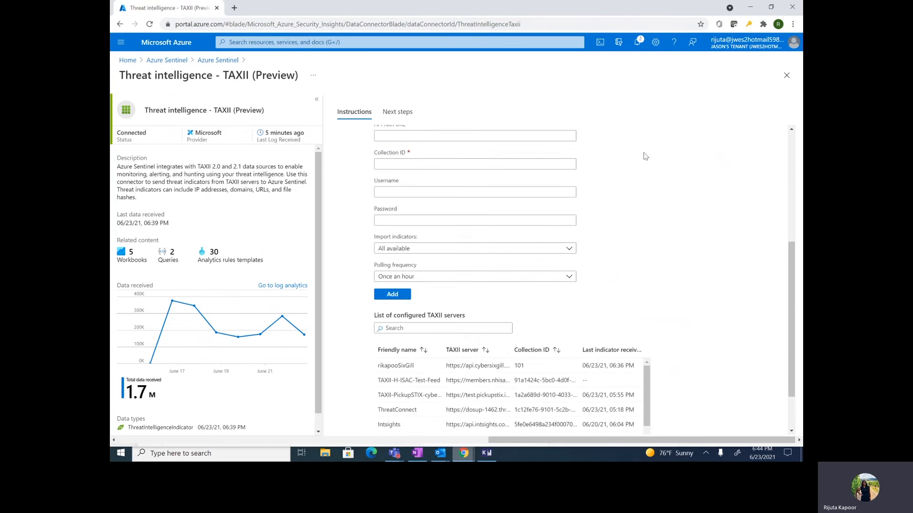
pyautogui.scroll(-1, 645, 156)
pyautogui.scroll(-1, 415, 387)
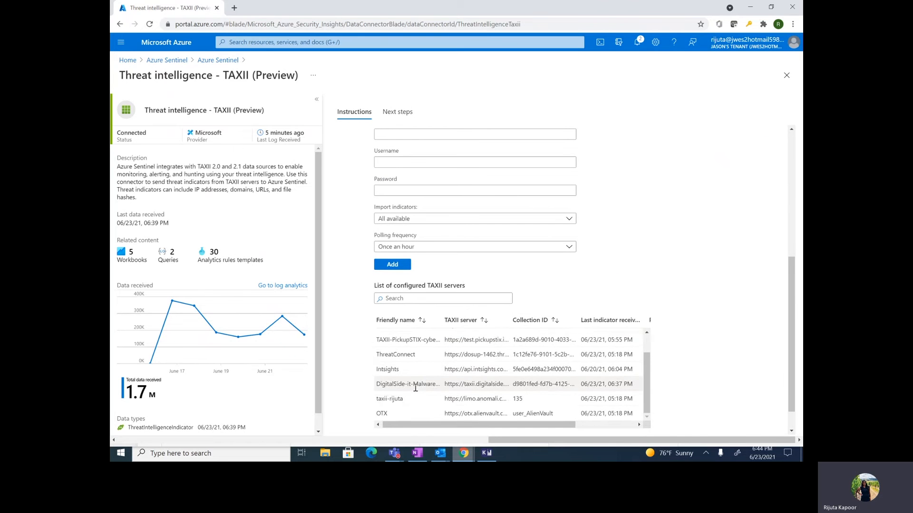
pyautogui.scroll(1, 414, 387)
pyautogui.scroll(2, 352, 371)
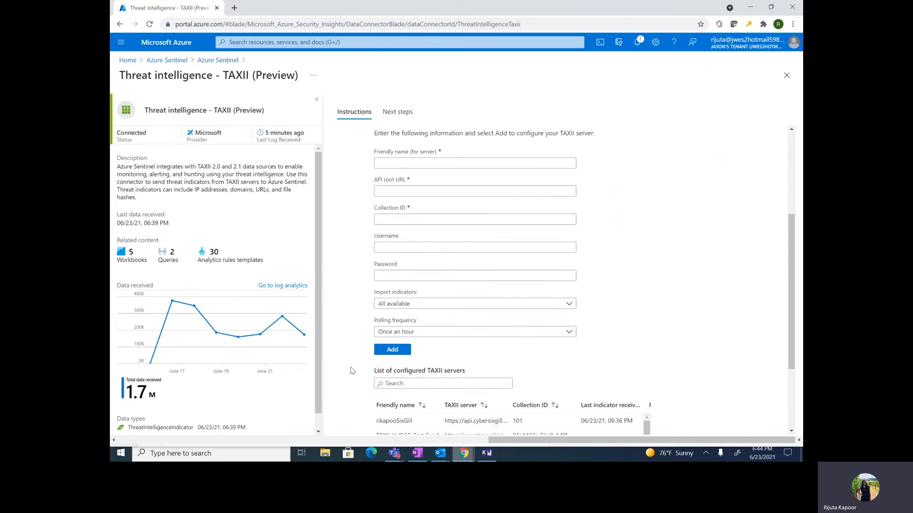
# Name the new TAXII server 'Anomali_Limo_test', using underscores instead of spaces to clear the warning
pyautogui.click(401, 163)
pyautogui.write('Anomi')
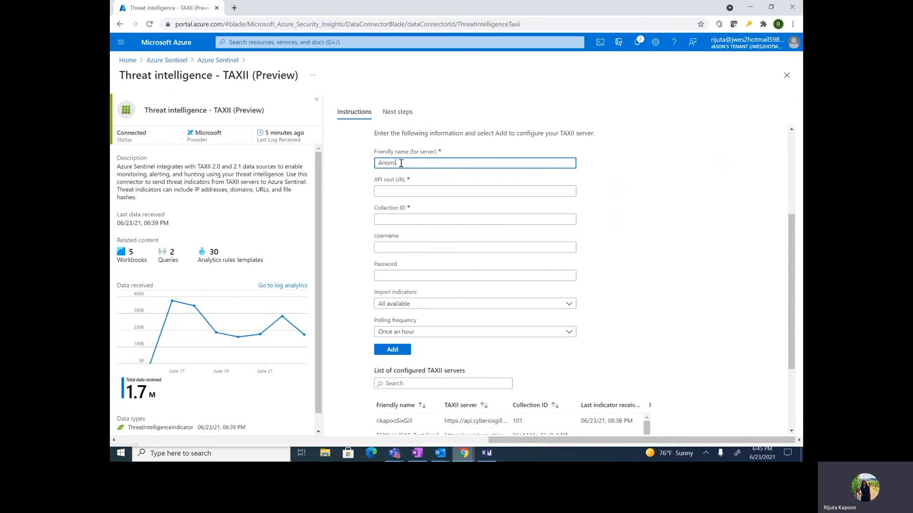
pyautogui.press('BackSpace')
pyautogui.write('ali Limo')
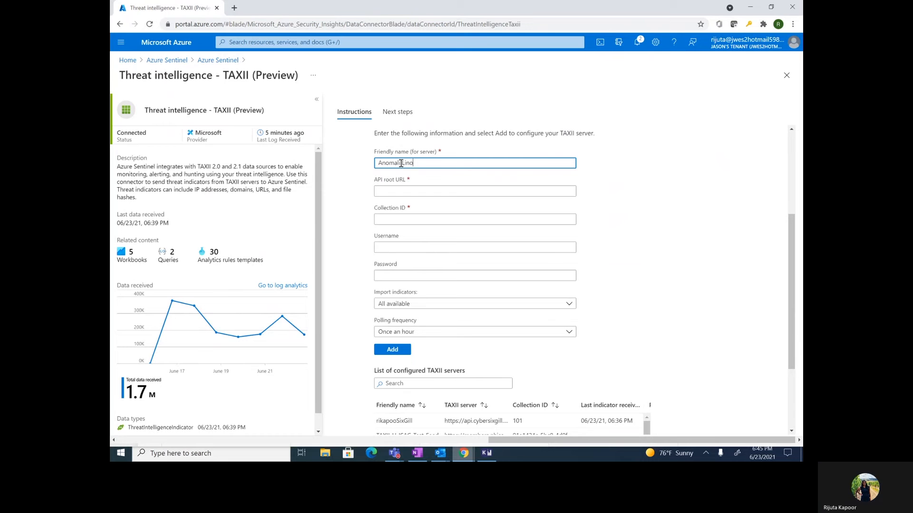
pyautogui.write(' test')
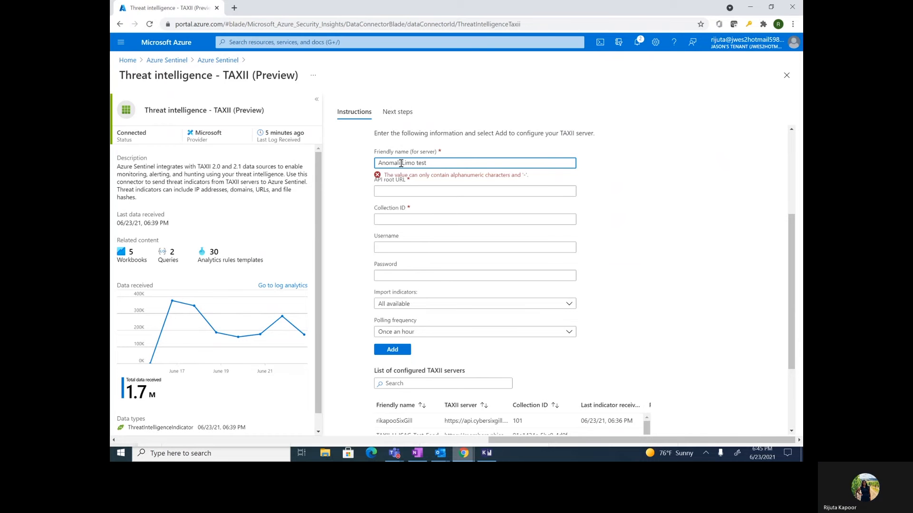
pyautogui.click(414, 190)
pyautogui.click(419, 163)
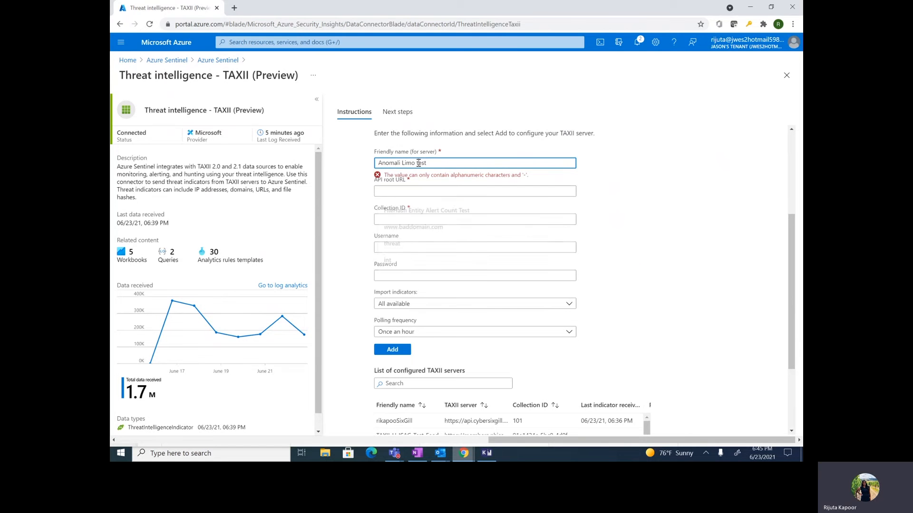
pyautogui.press('BackSpace')
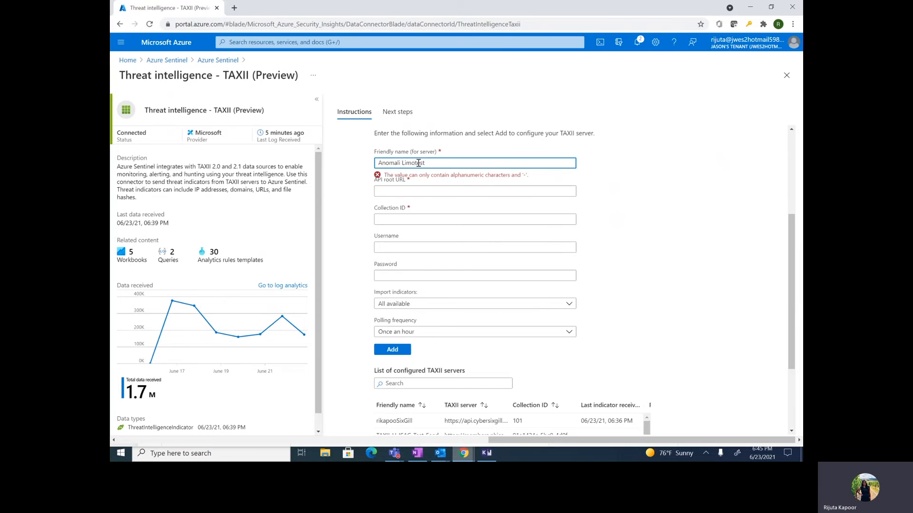
pyautogui.write('_')
pyautogui.press('BackSpace')
pyautogui.write('_')
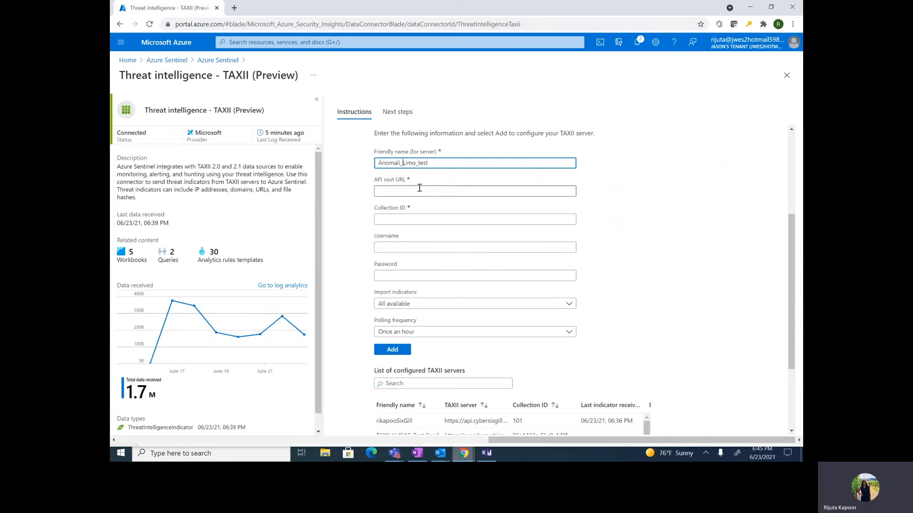
pyautogui.click(420, 189)
# Widen the TAXII server column in the configured servers table to show full URLs
pyautogui.scroll(-1, 523, 295)
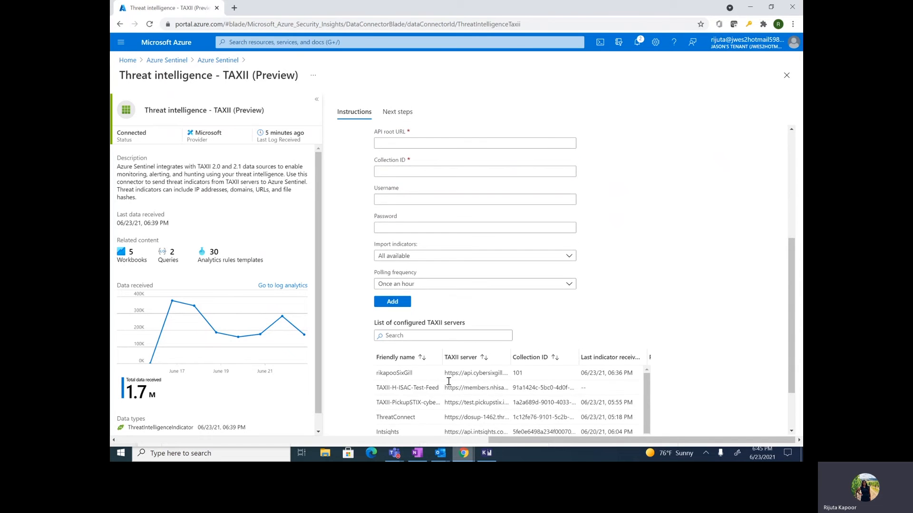
pyautogui.moveTo(509, 355); pyautogui.dragTo(596, 355)
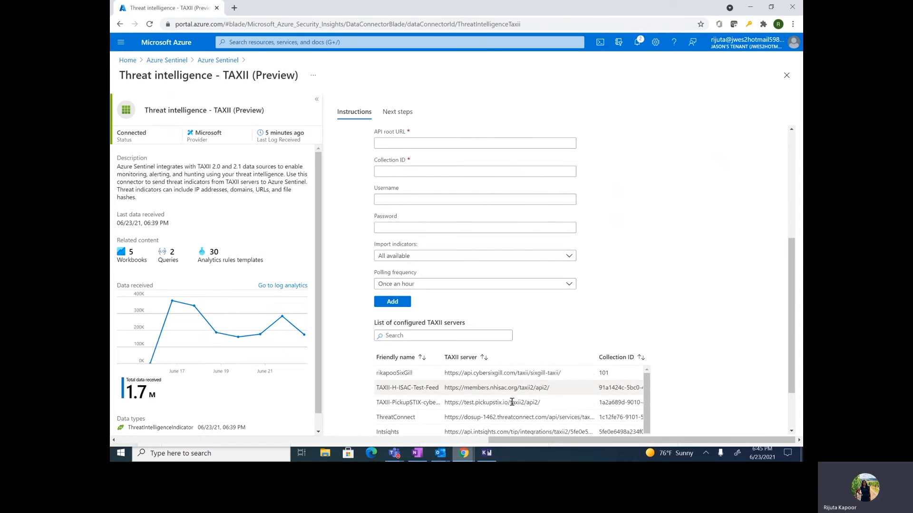
pyautogui.scroll(-2, 512, 402)
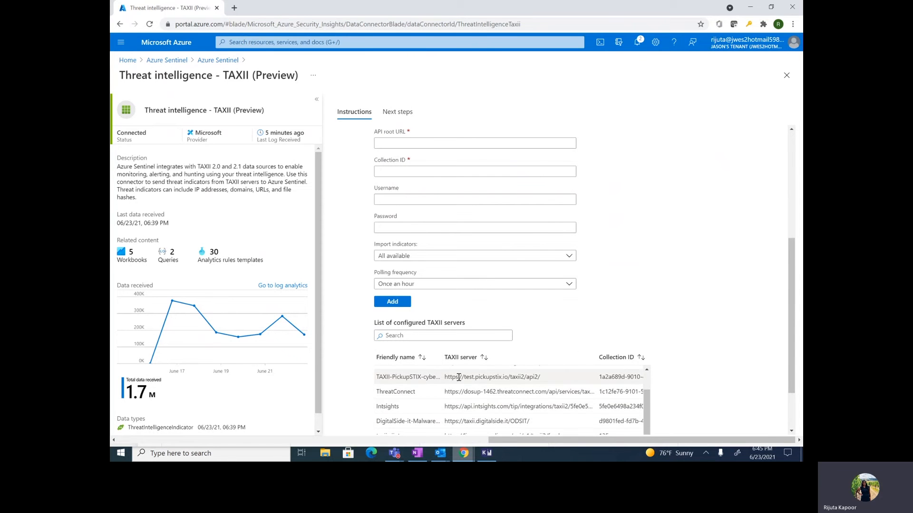
pyautogui.scroll(2, 459, 382)
pyautogui.scroll(-2, 461, 399)
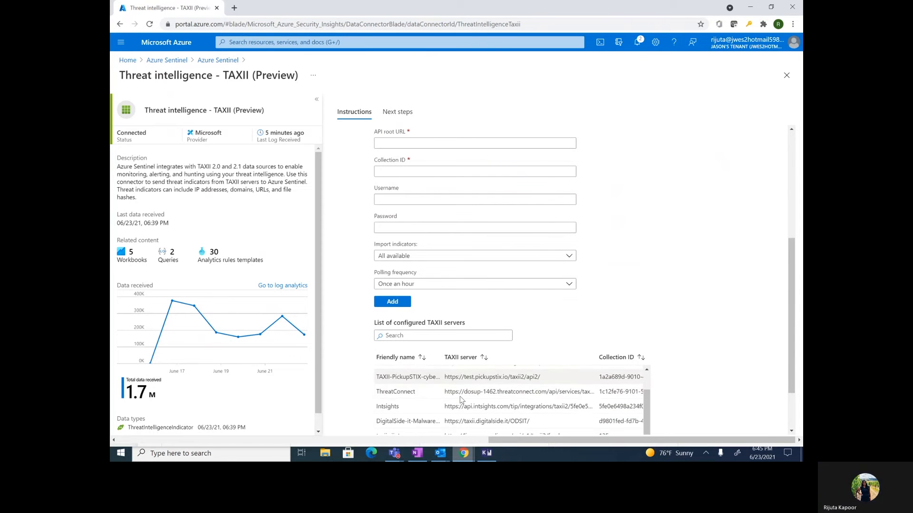
# Select the limo.anomali.com feed URL in the configured servers list
pyautogui.moveTo(469, 402); pyautogui.dragTo(756, 274)
pyautogui.scroll(-1, 757, 273)
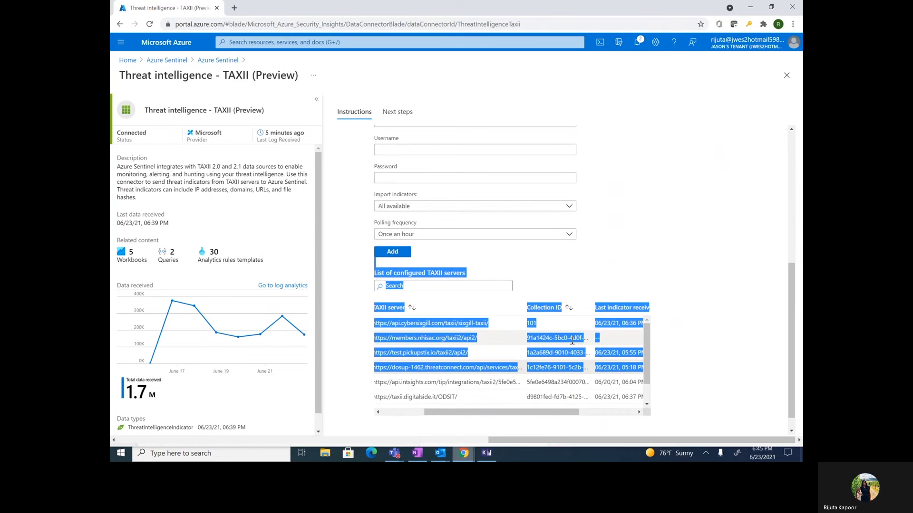
pyautogui.hscroll(-1, 525, 363)
pyautogui.click(740, 283)
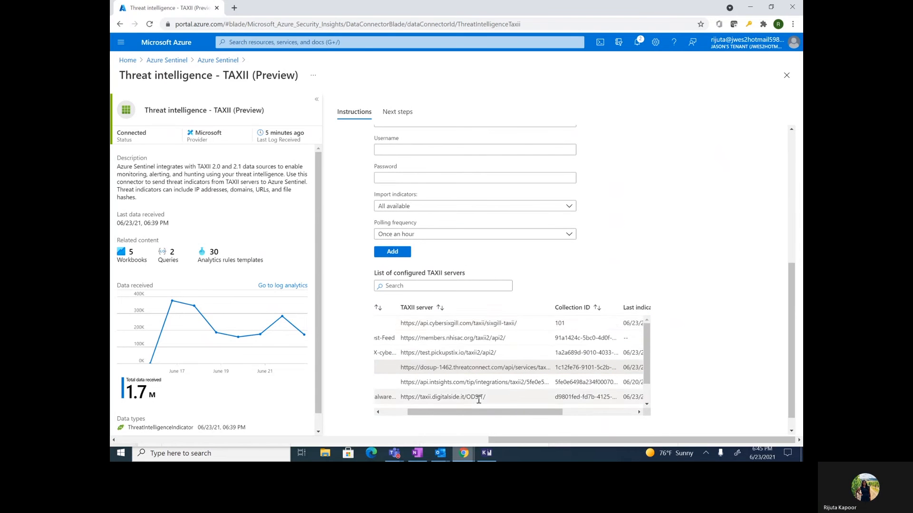
pyautogui.scroll(-2, 478, 401)
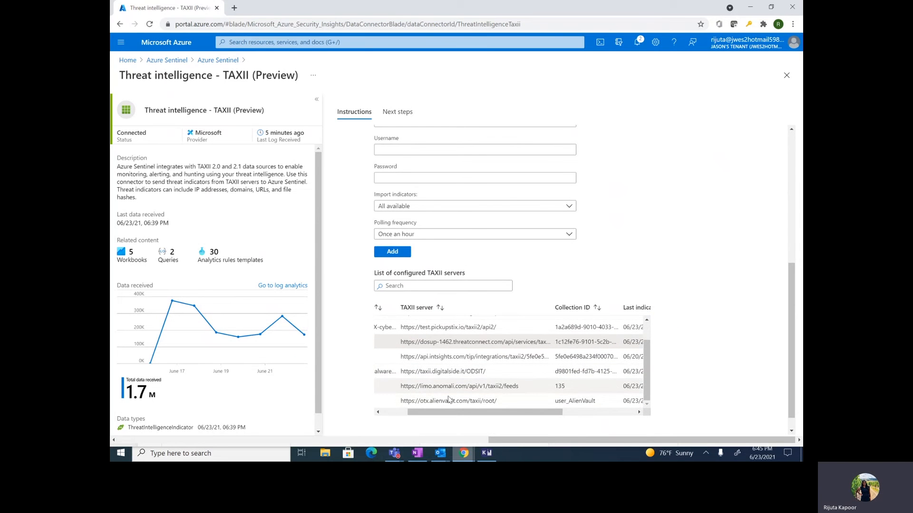
pyautogui.moveTo(518, 386); pyautogui.dragTo(401, 386)
pyautogui.hotkey('ctrl', 'c')
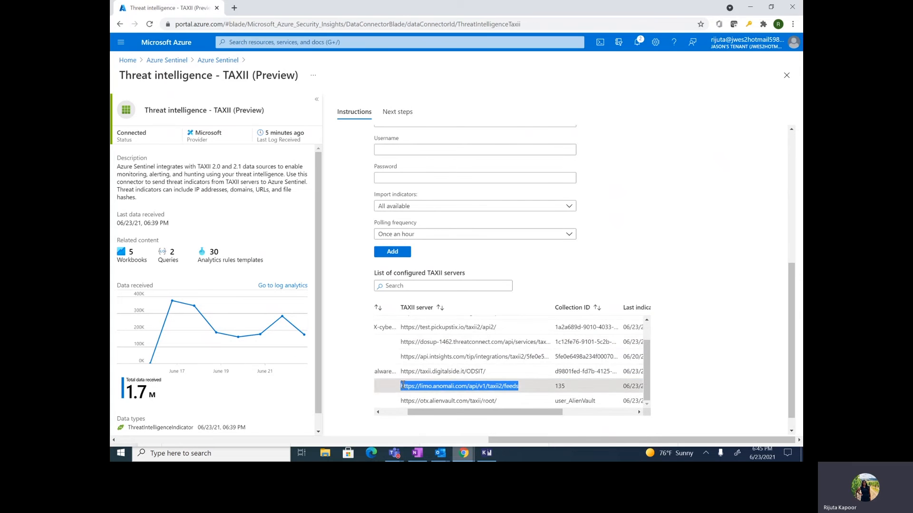
pyautogui.scroll(2, 395, 153)
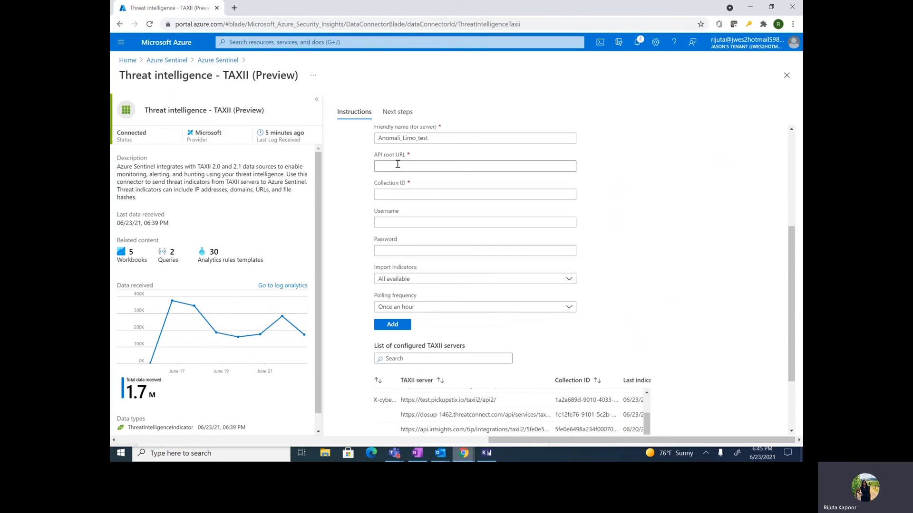
# Paste the limo.anomali.com API root URL, set collection ID 107, and fill in username and password
pyautogui.click(397, 166)
pyautogui.hotkey('ctrl', 'v')
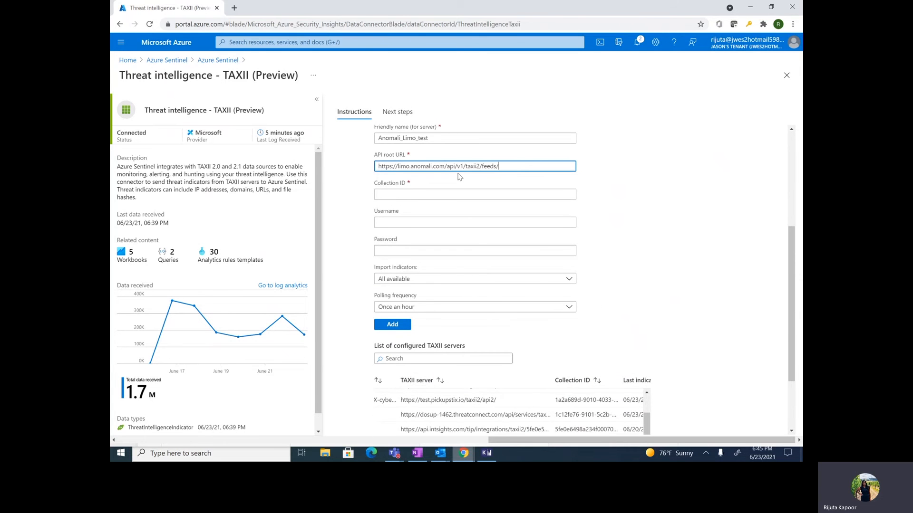
pyautogui.click(464, 193)
pyautogui.write('107')
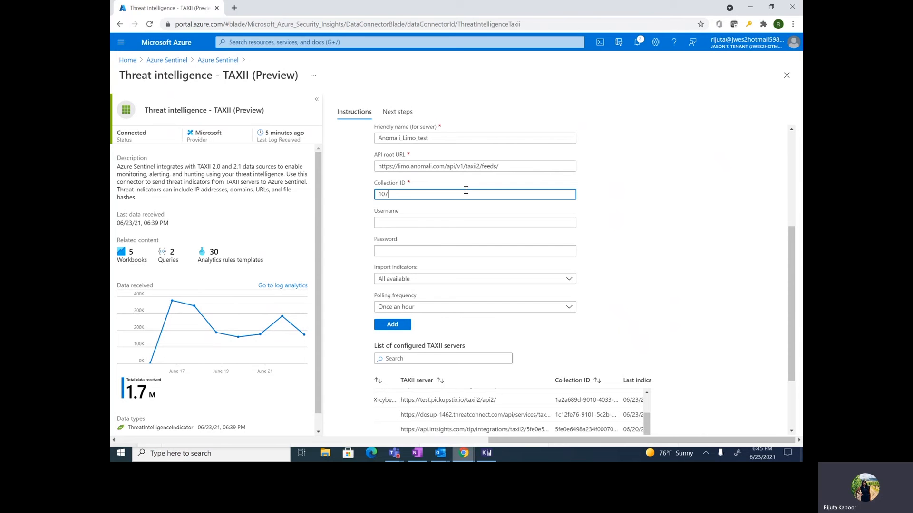
pyautogui.click(470, 223)
pyautogui.write('guest')
pyautogui.press('Tab')
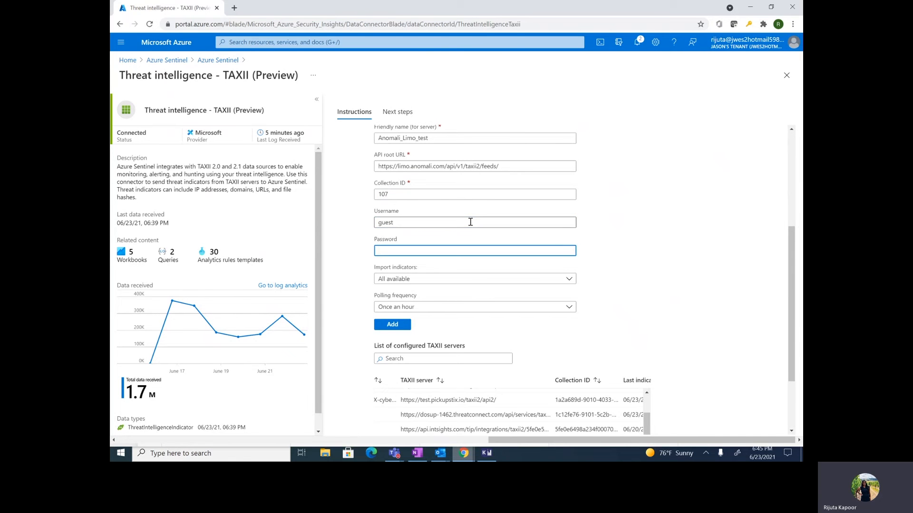
pyautogui.write('guest')
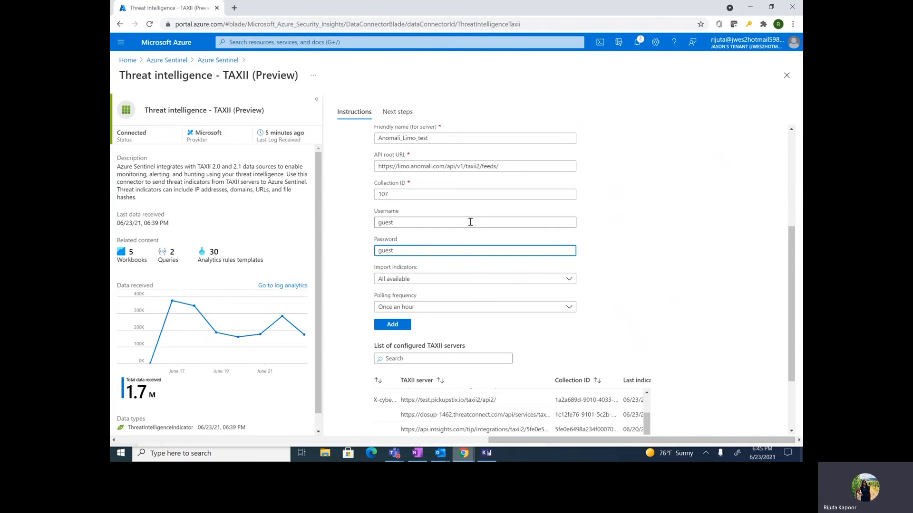
pyautogui.click(421, 279)
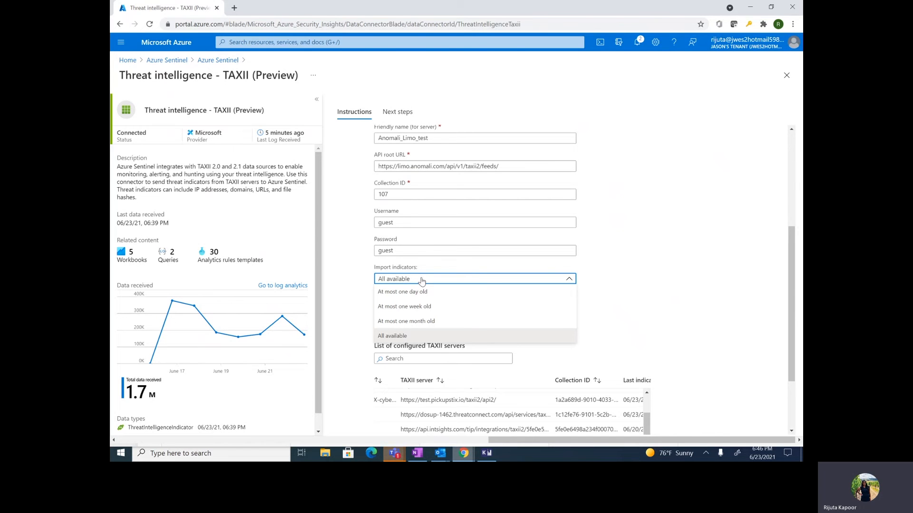
# Keep All available indicators with Once an hour polling and add the Anomali_Limo_test server
pyautogui.click(447, 337)
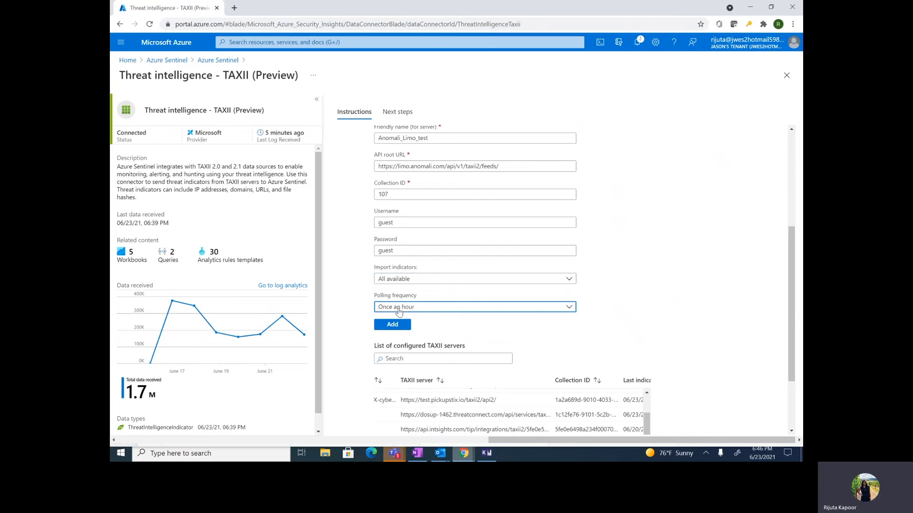
pyautogui.click(399, 311)
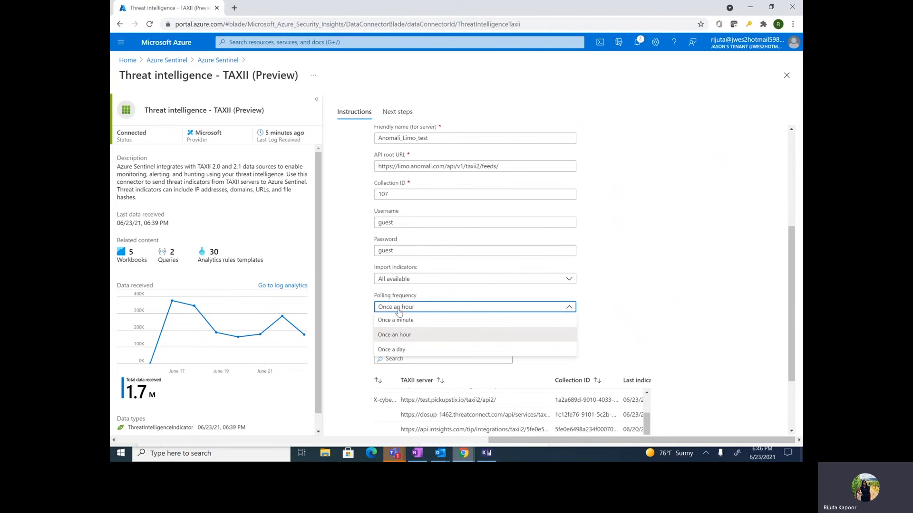
pyautogui.click(413, 338)
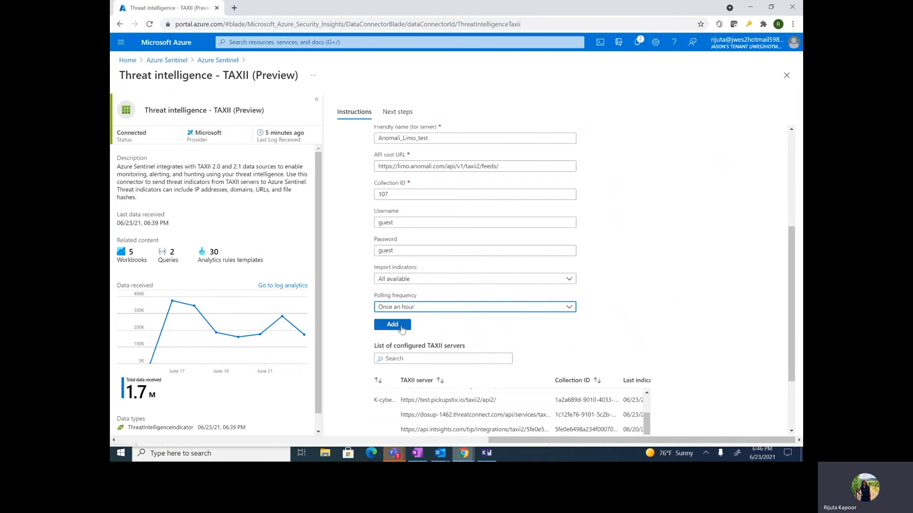
pyautogui.click(401, 327)
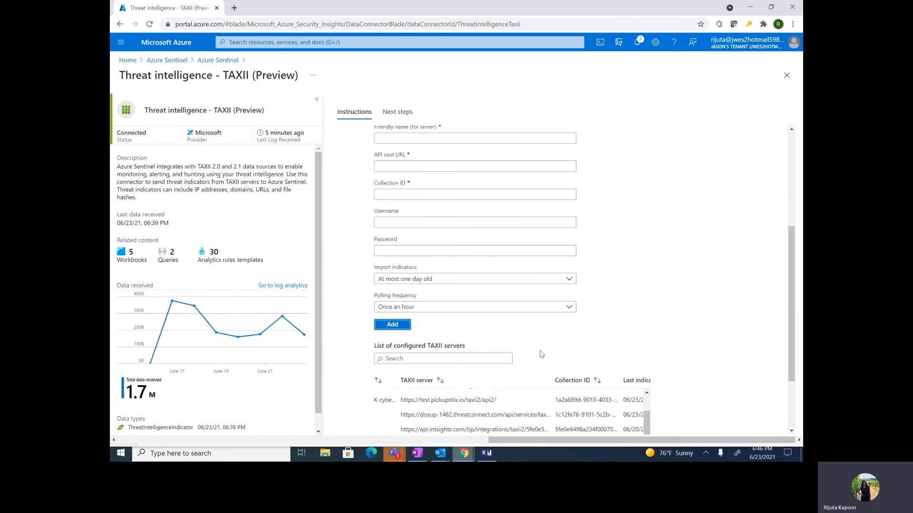
# Locate the new Anomali_Limo_test entry in the List of configured TAXII servers
pyautogui.scroll(-2, 542, 355)
pyautogui.scroll(-1, 541, 354)
pyautogui.hscroll(-2, 541, 353)
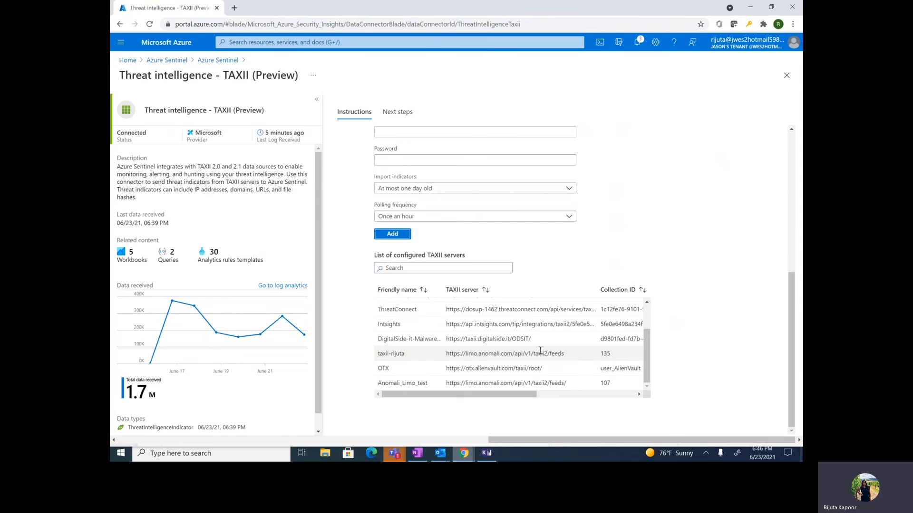
pyautogui.moveTo(379, 383); pyautogui.dragTo(394, 383)
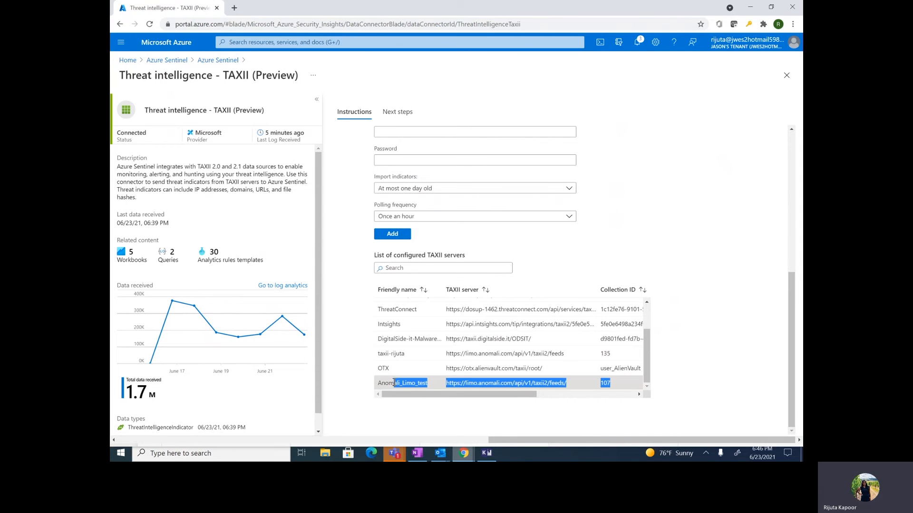
pyautogui.click(394, 383)
pyautogui.hscroll(2, 394, 384)
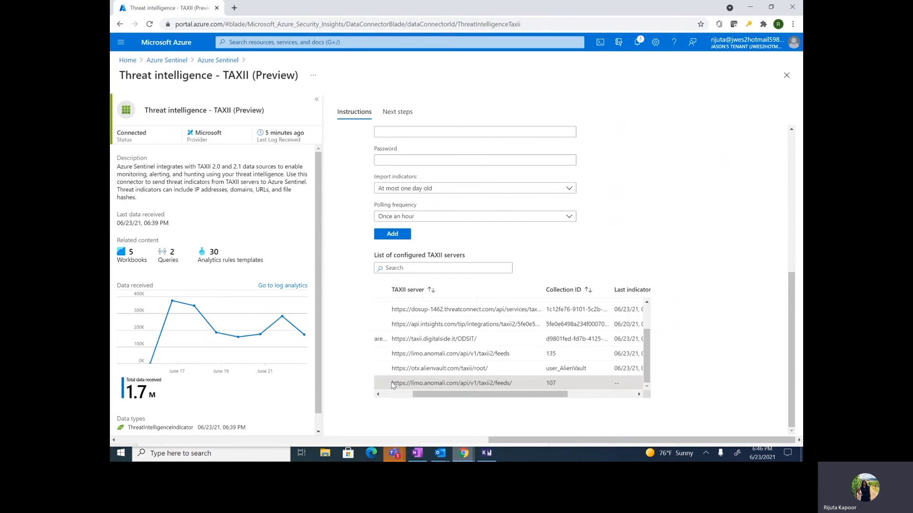
pyautogui.hscroll(2, 392, 385)
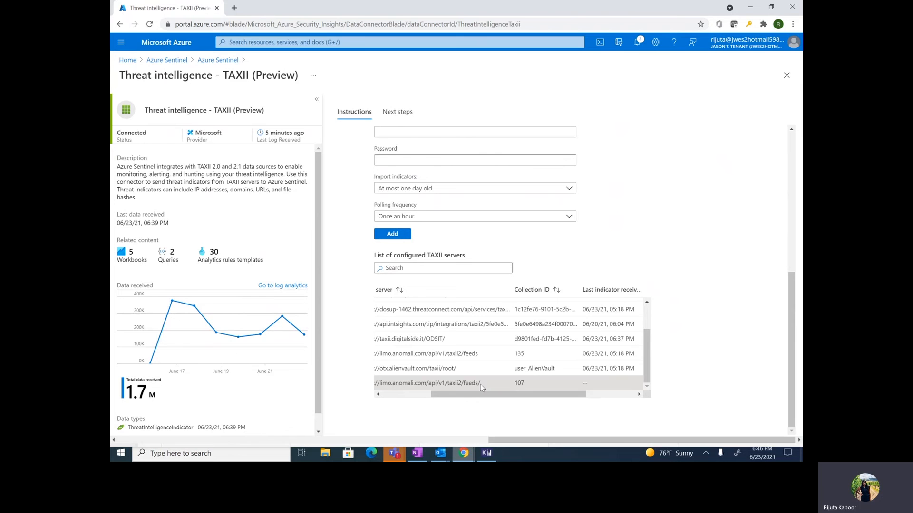
# Reopen the TAXII connector page and confirm Anomali_Limo_test with collection ID 107 is listed
pyautogui.click(219, 60)
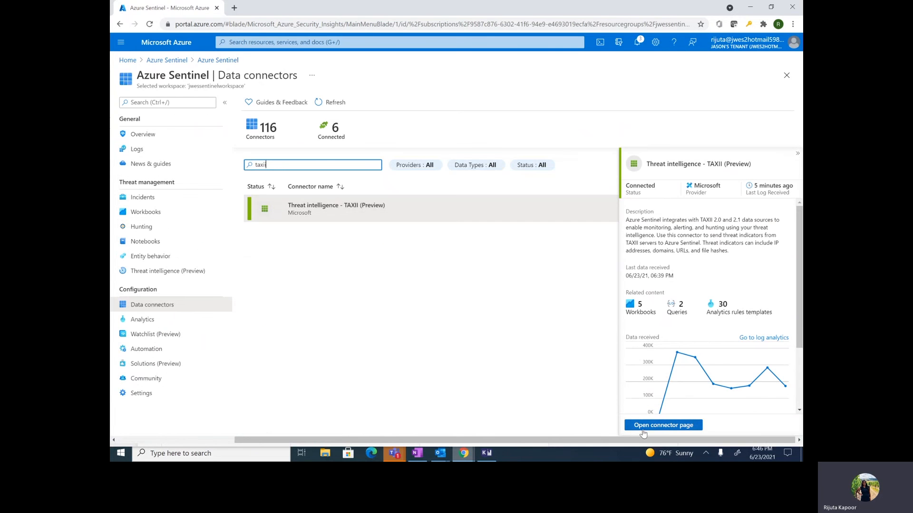
pyautogui.click(644, 427)
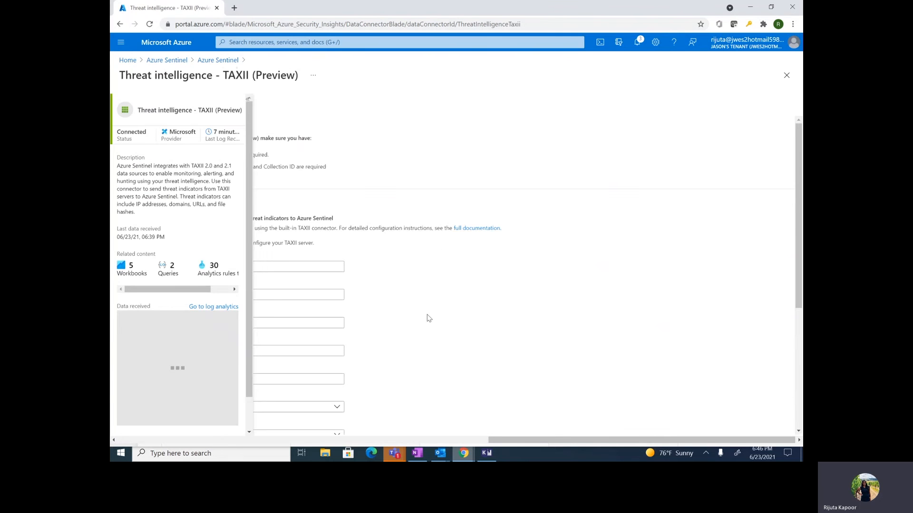
pyautogui.scroll(-5, 427, 317)
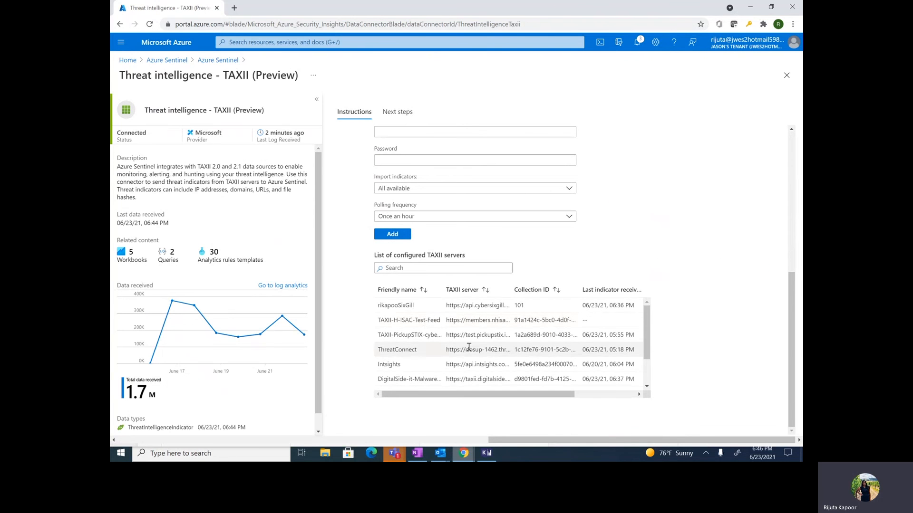
pyautogui.scroll(-2, 469, 348)
pyautogui.hscroll(-3, 468, 347)
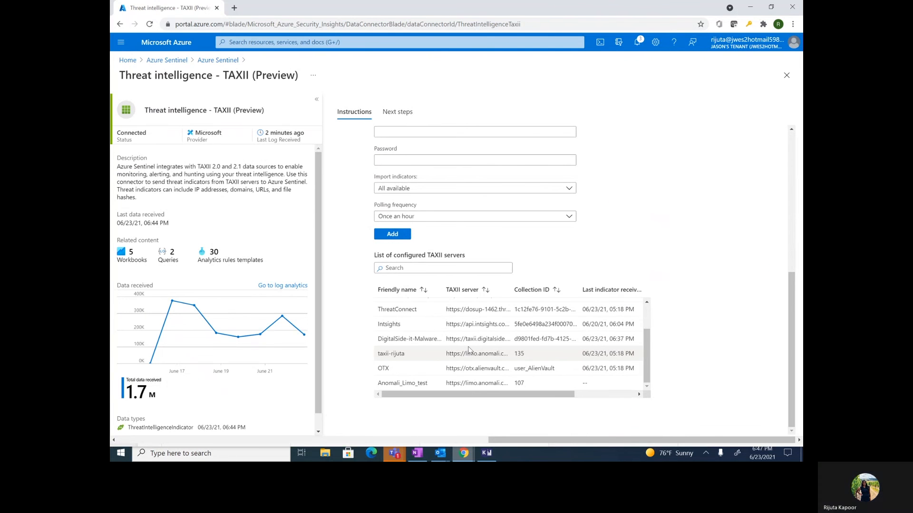
# Go from the workspace list to Threat intelligence (Preview), showing 1.5M indicators from 22 sources
pyautogui.click(173, 60)
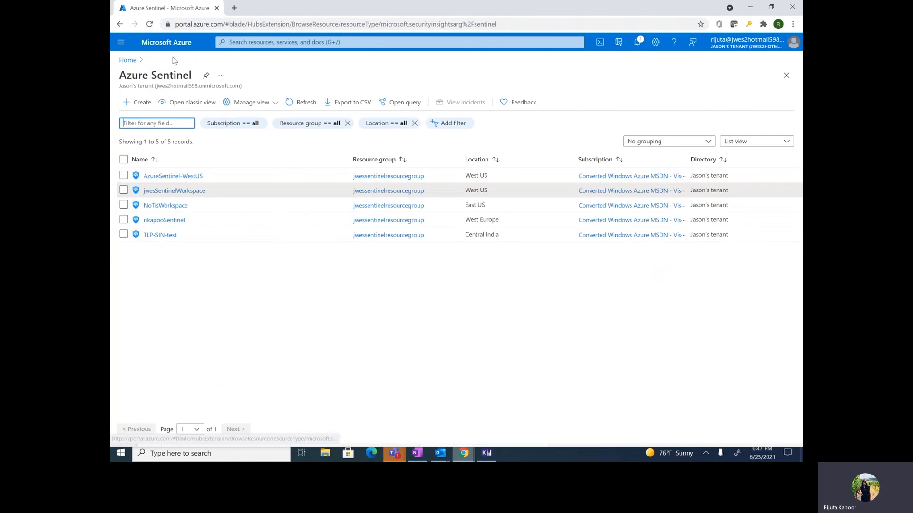
pyautogui.click(196, 192)
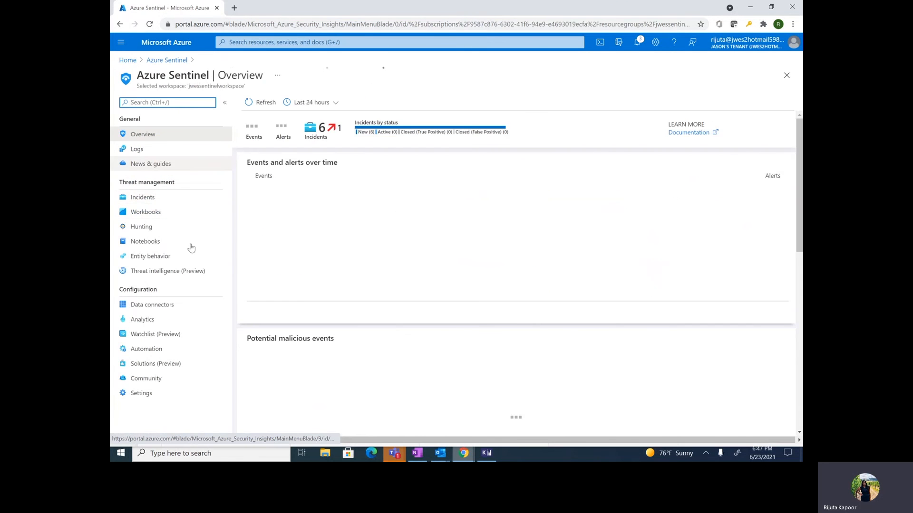
pyautogui.click(194, 270)
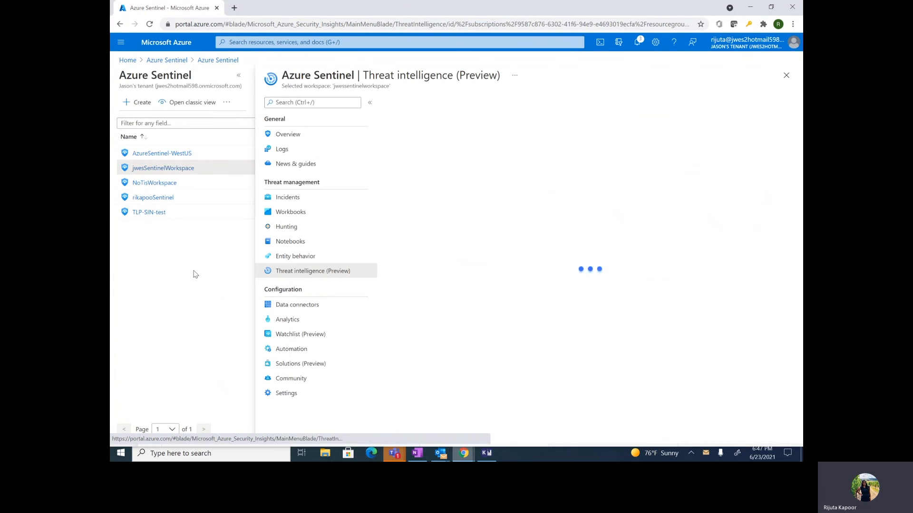
pyautogui.click(238, 76)
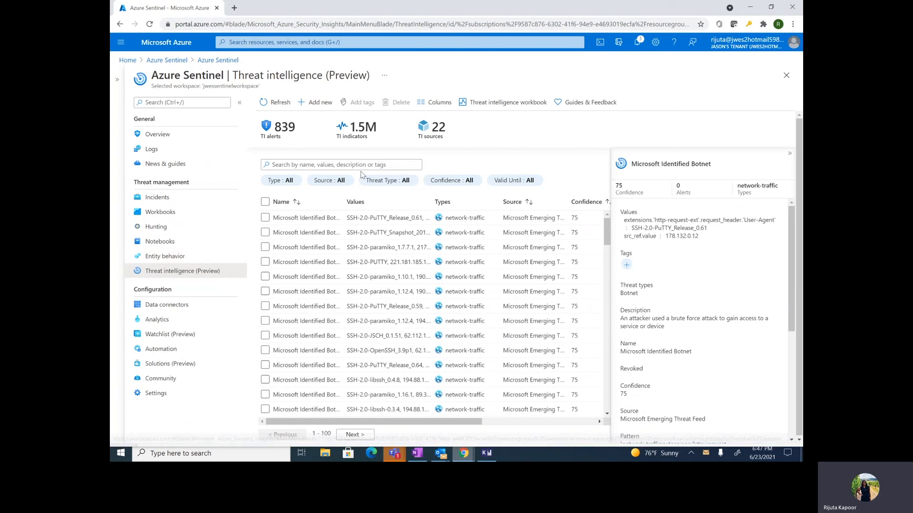
pyautogui.click(306, 108)
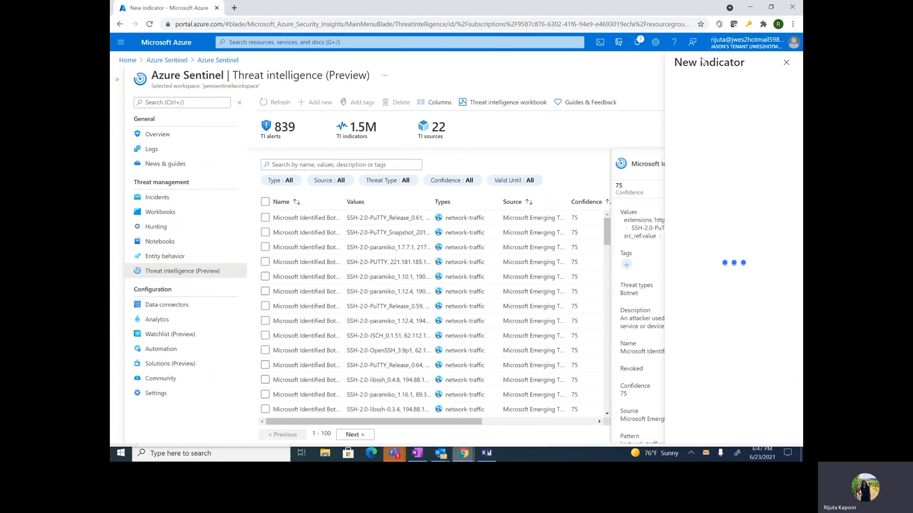
pyautogui.click(713, 102)
pyautogui.click(700, 144)
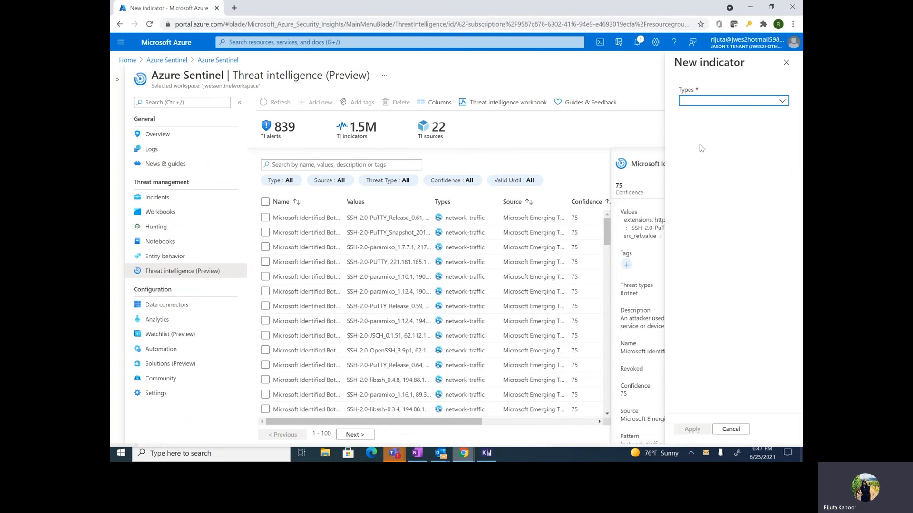
pyautogui.click(786, 62)
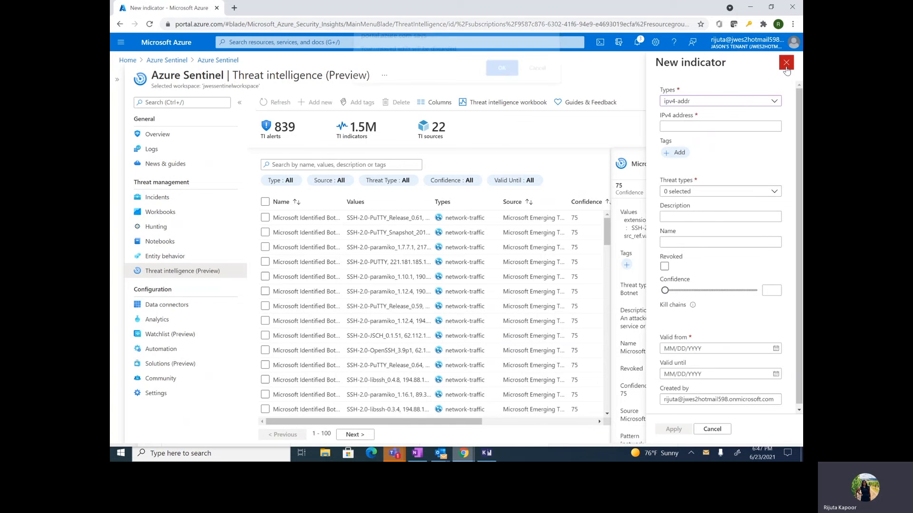
pyautogui.click(502, 81)
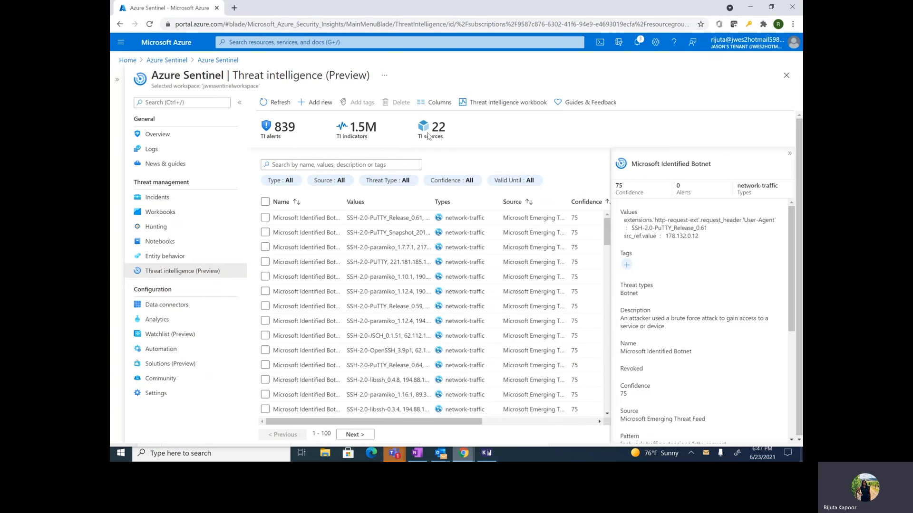
# View the details of the SSH-2.0-paramiko indicator
pyautogui.scroll(-1, 281, 233)
pyautogui.scroll(1, 281, 233)
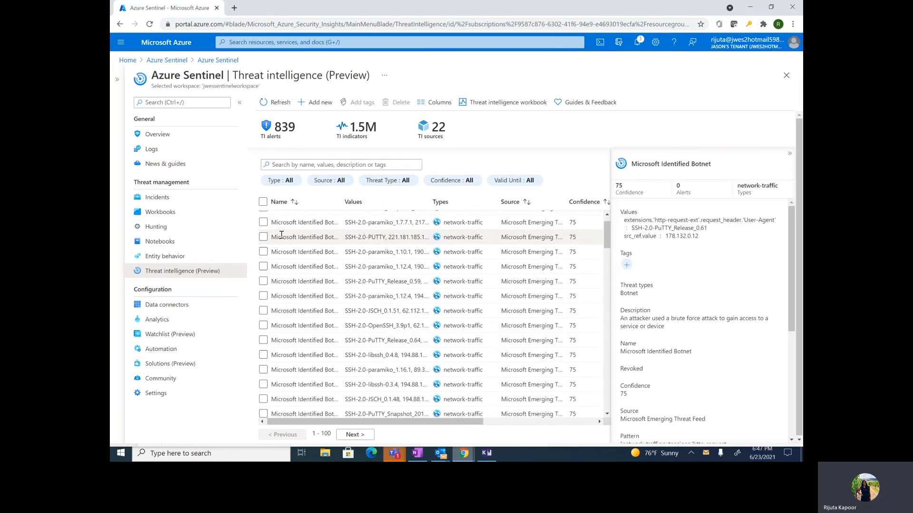
pyautogui.click(322, 246)
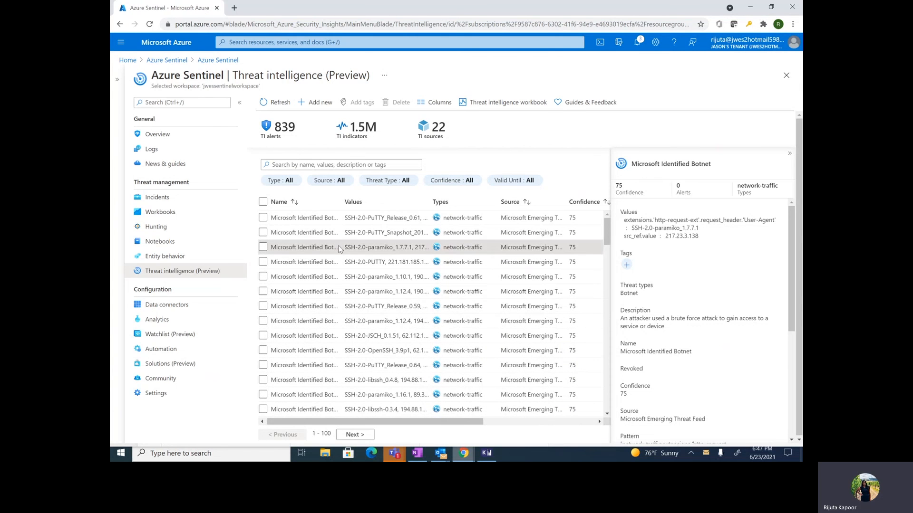
# Browse the Source filter's list of indicator sources without filtering, then go to Data connectors
pyautogui.click(339, 183)
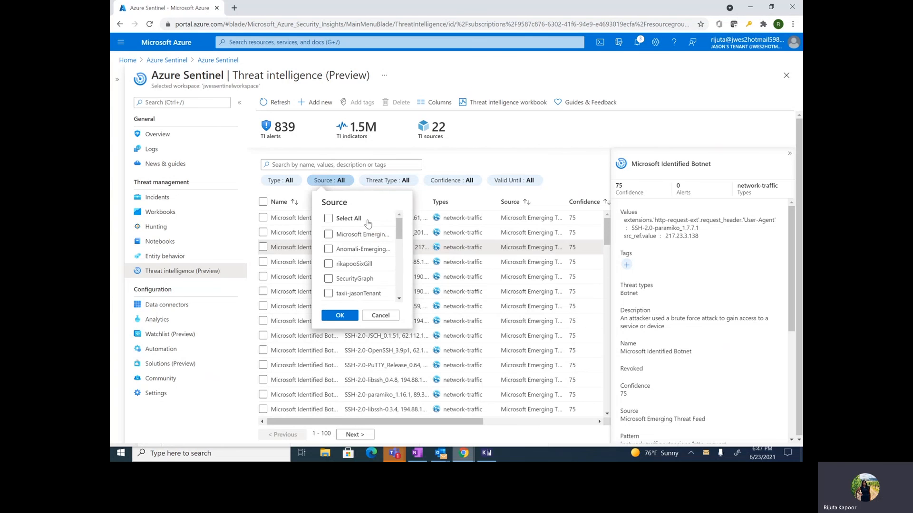
pyautogui.scroll(-5, 392, 262)
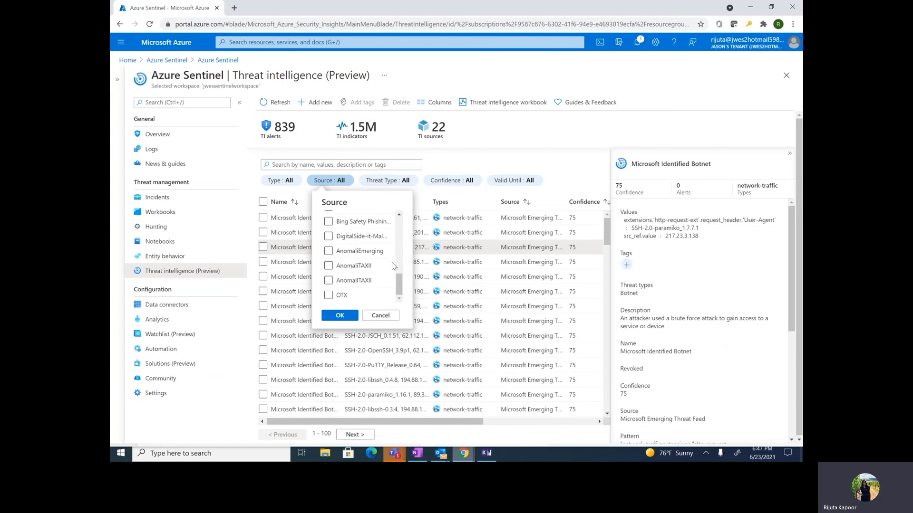
pyautogui.scroll(5, 392, 262)
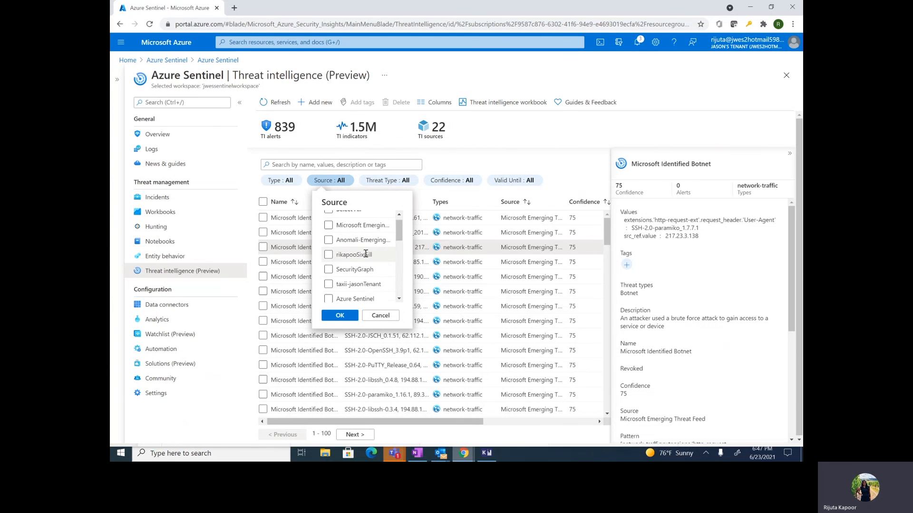
pyautogui.scroll(1, 361, 266)
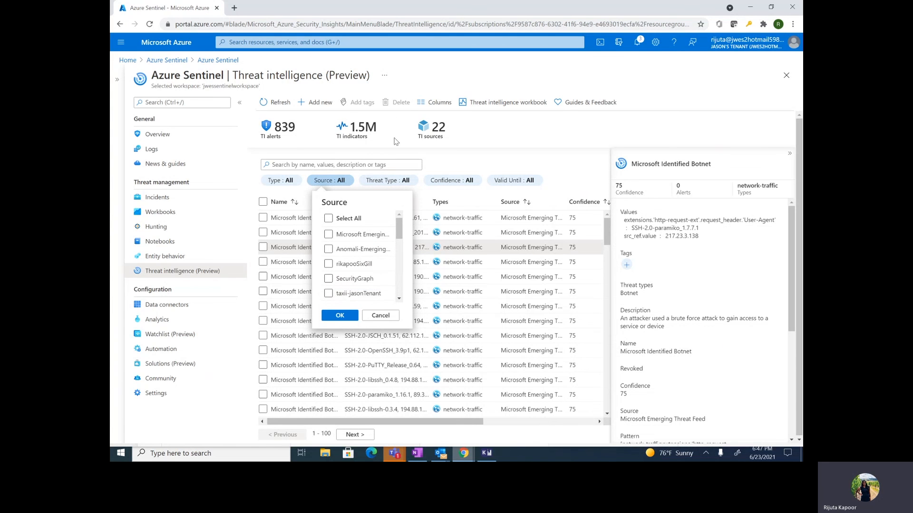
pyautogui.click(374, 142)
pyautogui.click(186, 306)
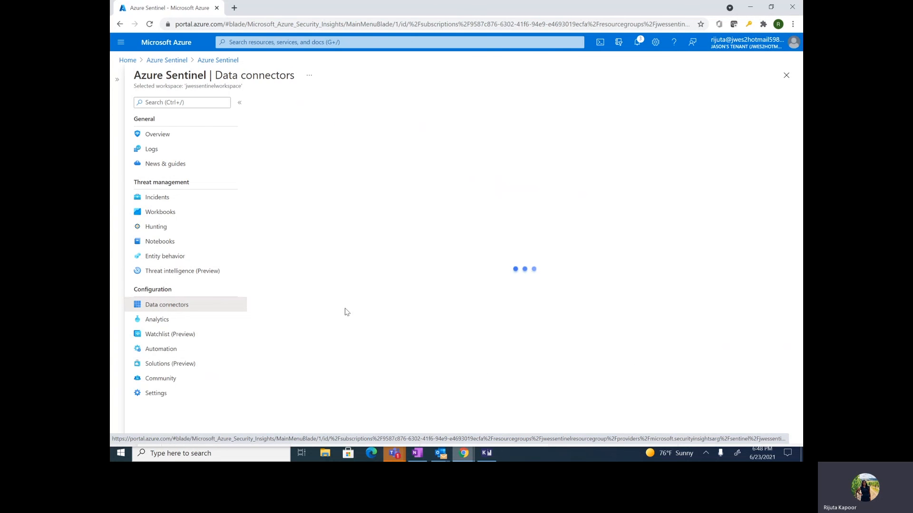
# Search connectors for 't' and open the Threat intelligence - TAXII connector page
pyautogui.click(350, 166)
pyautogui.write('taxii')
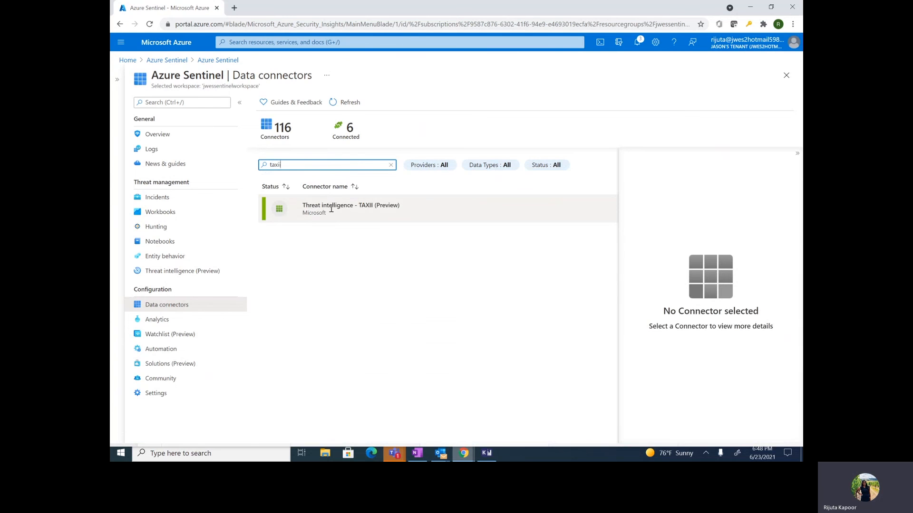
pyautogui.click(331, 207)
pyautogui.click(477, 218)
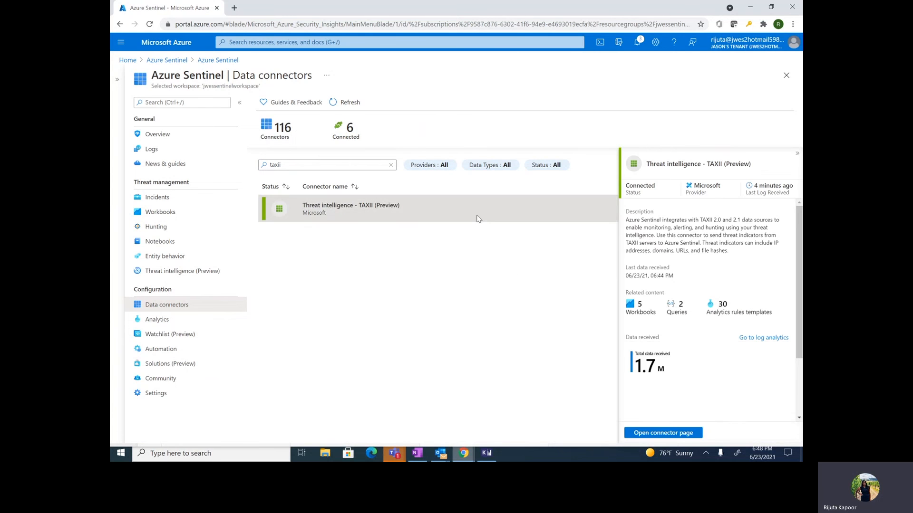
pyautogui.click(666, 436)
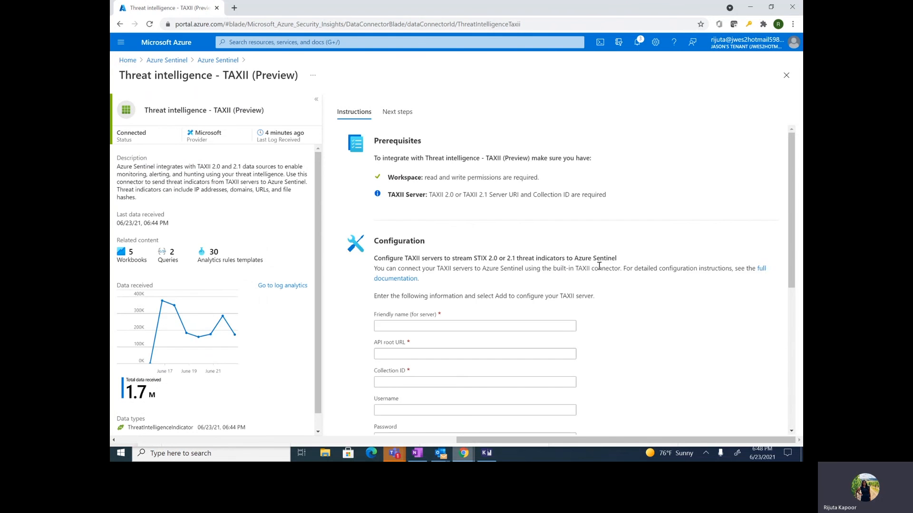
# Check Anomali_Limo_test with collection ID 107 in the configured servers list, then return to Azure Sentinel
pyautogui.scroll(-6, 596, 274)
pyautogui.scroll(-2, 476, 342)
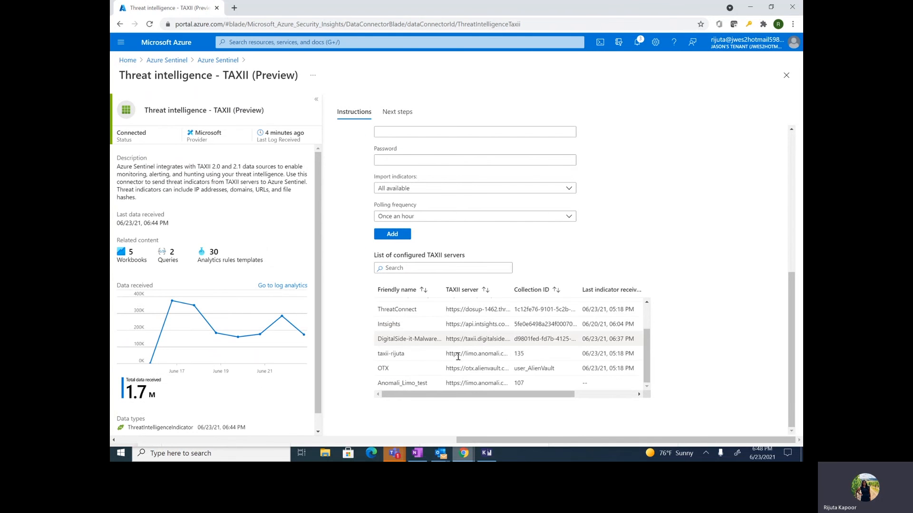
pyautogui.doubleClick(518, 382)
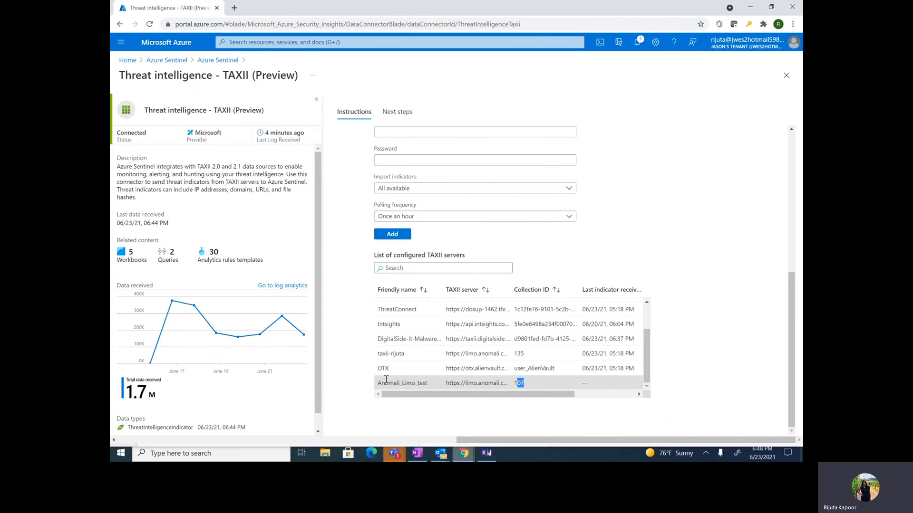
pyautogui.moveTo(379, 384); pyautogui.dragTo(430, 384)
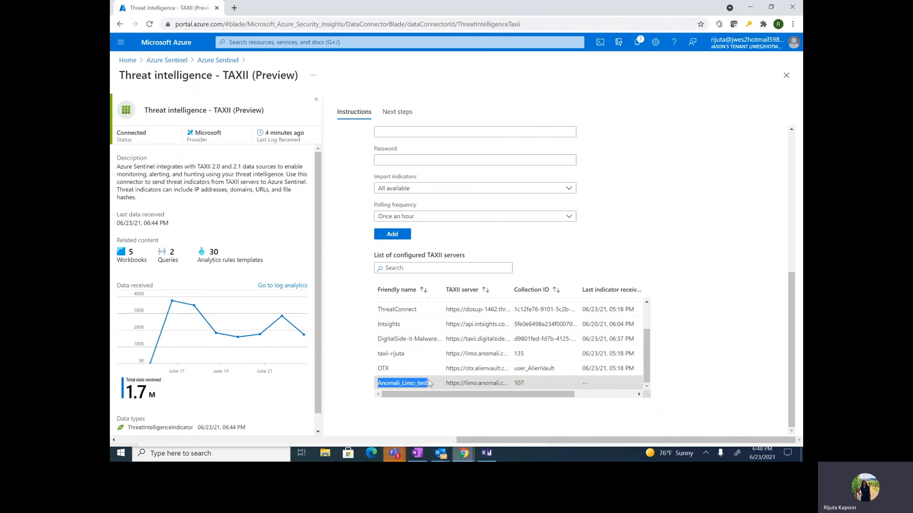
pyautogui.click(223, 62)
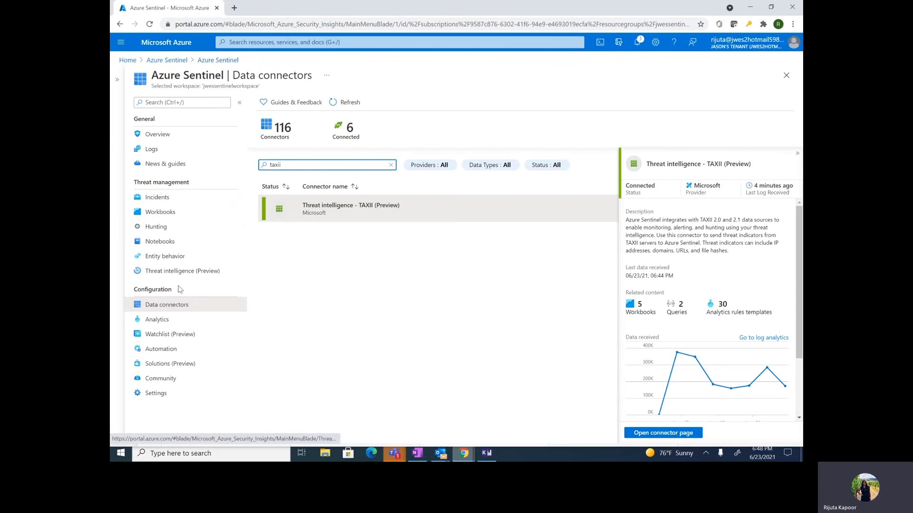
# On the Threat intelligence page, filter the indicator source to Anomoli only
pyautogui.click(176, 273)
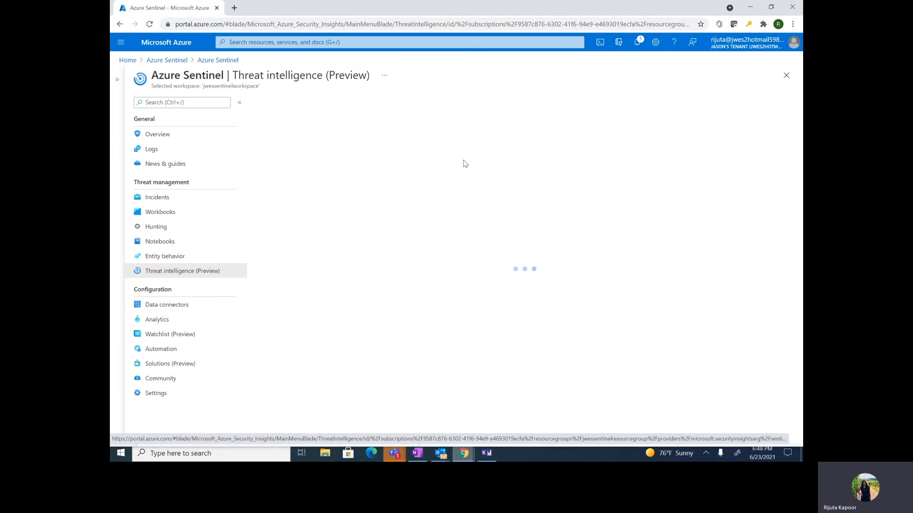
pyautogui.click(328, 181)
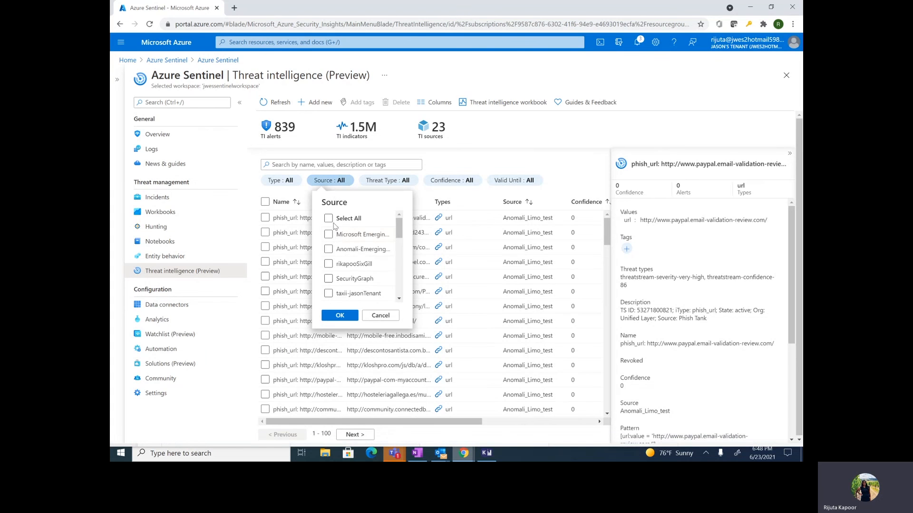
pyautogui.scroll(-3, 335, 266)
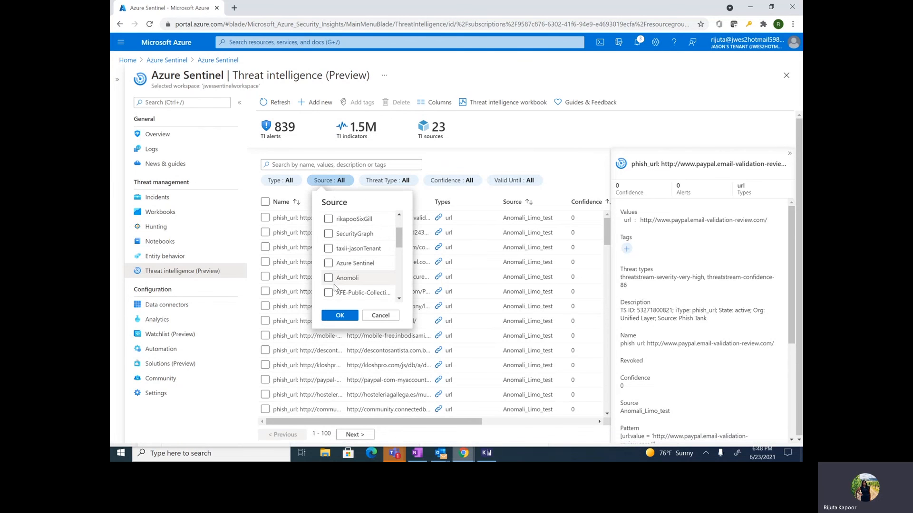
pyautogui.click(328, 277)
pyautogui.scroll(3, 352, 266)
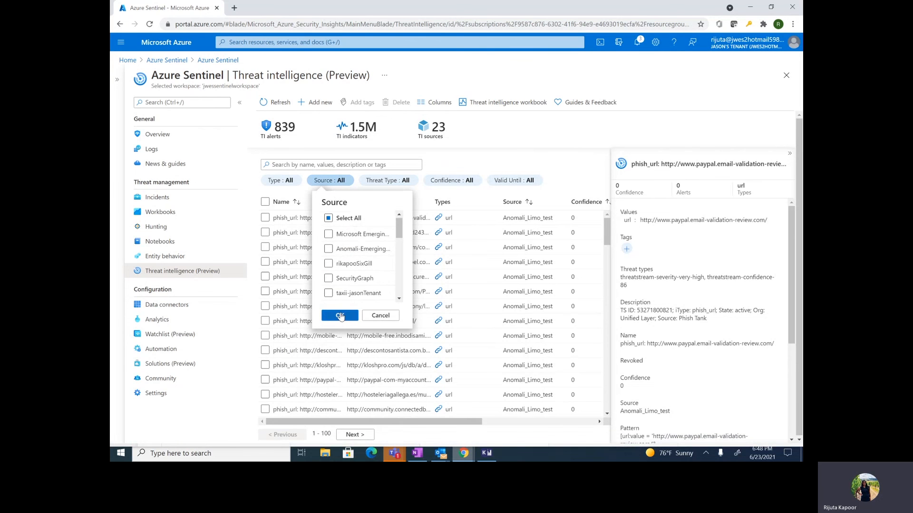
pyautogui.click(340, 316)
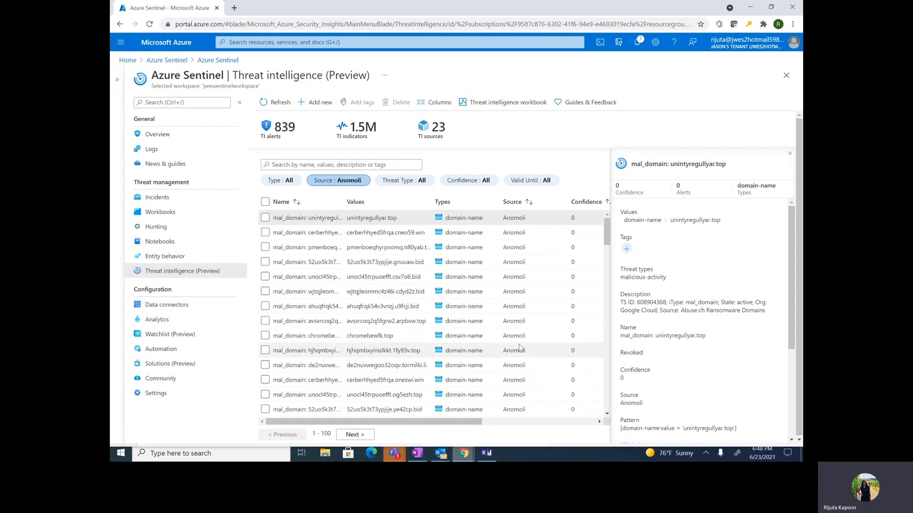
# Add a 50–100 Confidence filter to the Anomoli indicators, which leaves no results
pyautogui.scroll(-2, 520, 348)
pyautogui.scroll(-5, 520, 347)
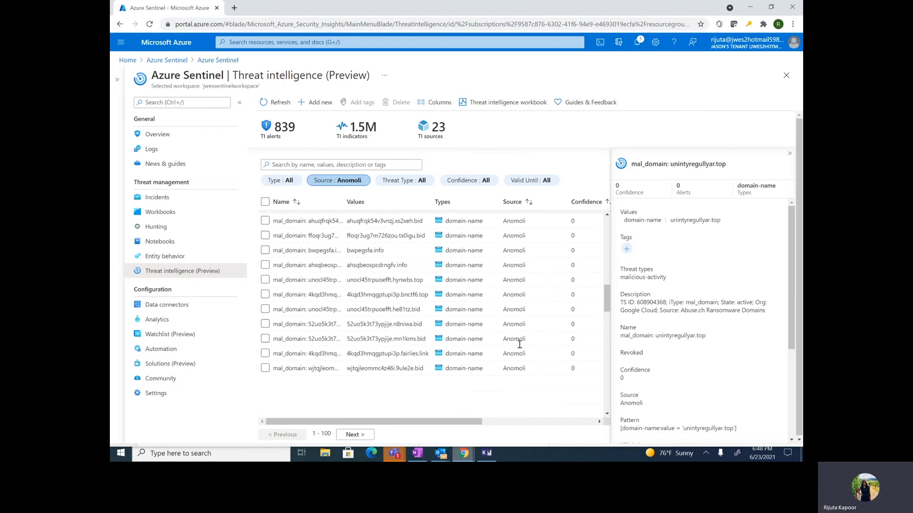
pyautogui.scroll(7, 520, 344)
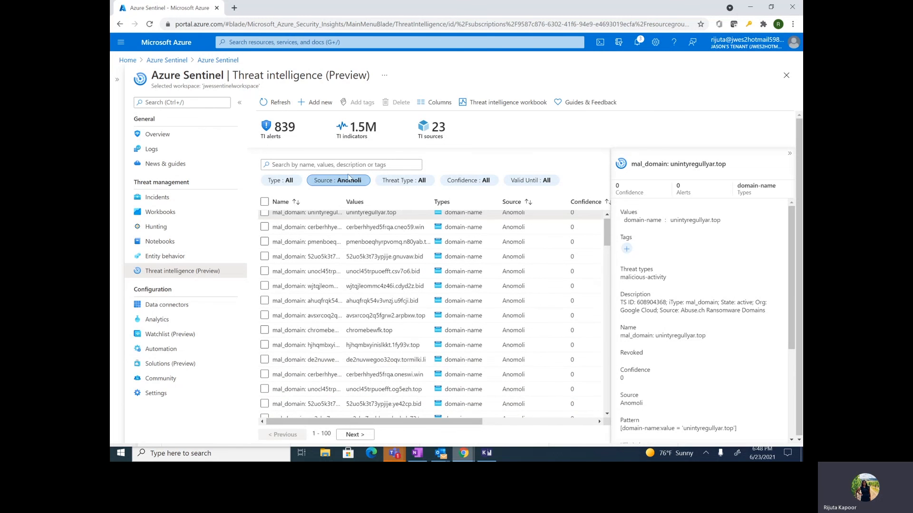
pyautogui.click(280, 185)
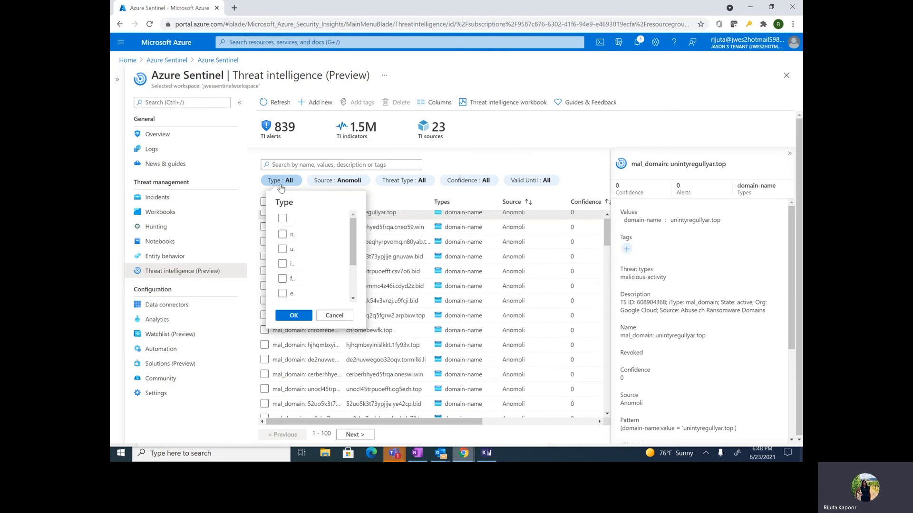
pyautogui.click(485, 184)
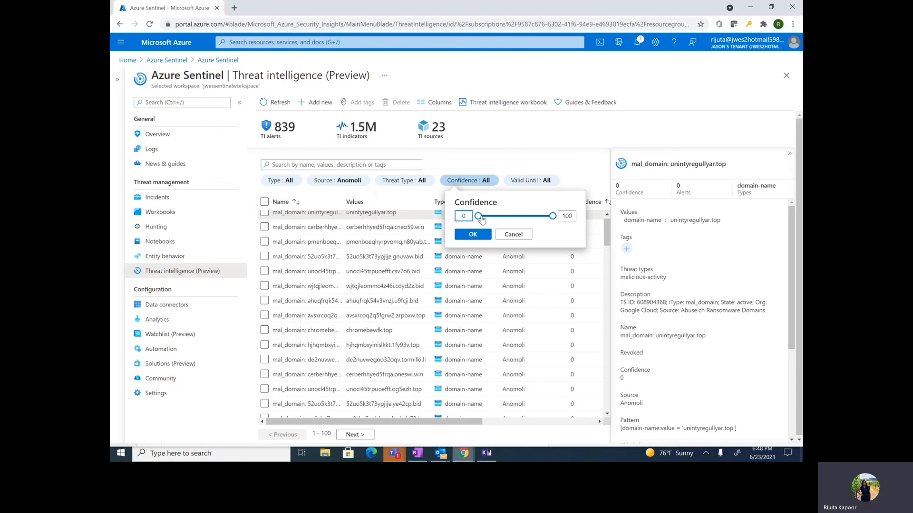
pyautogui.click(515, 217)
pyautogui.click(473, 234)
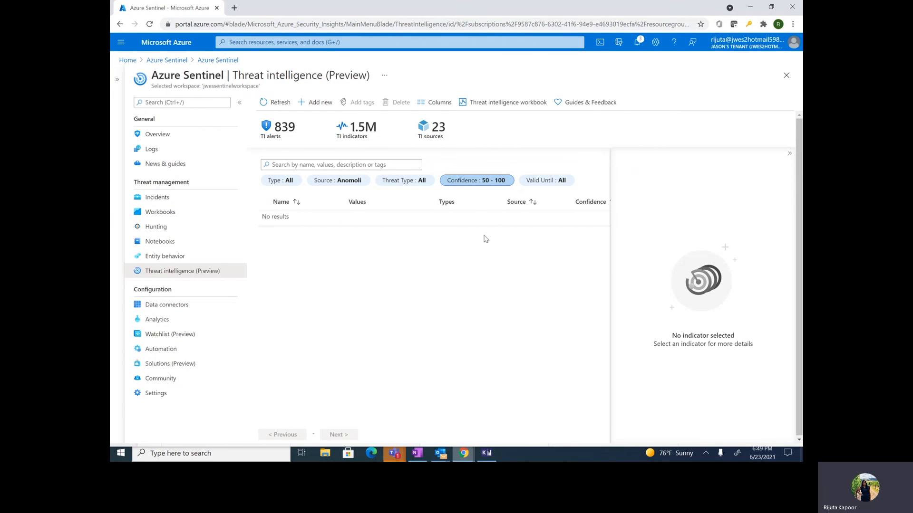
pyautogui.click(395, 454)
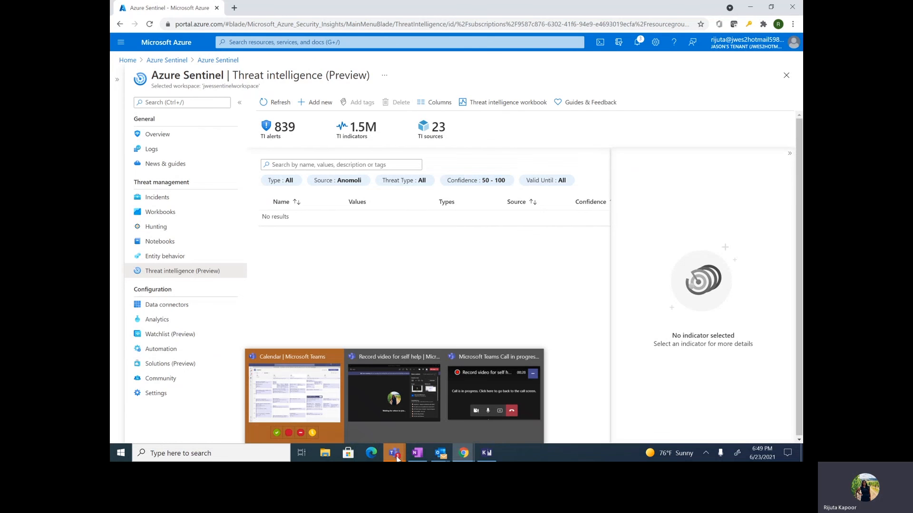
pyautogui.click(384, 274)
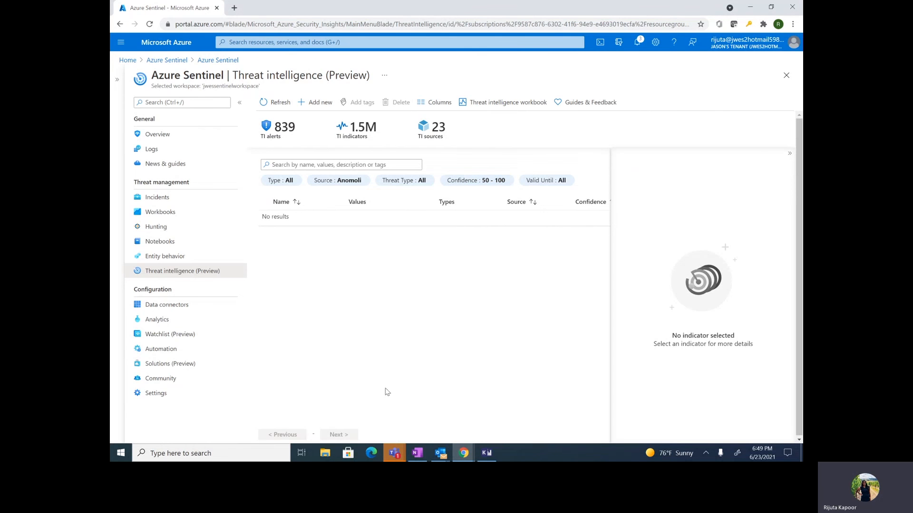